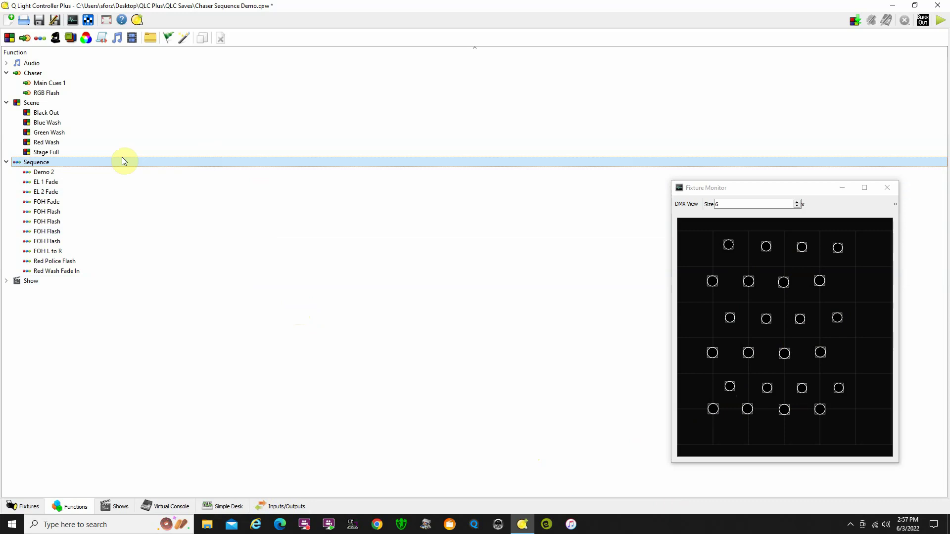
Preview the Red, Green and Blue Wash scenes in turn on the monitor, finishing on Black Out.
{"action": "left_click", "coordinate": [44, 144]}
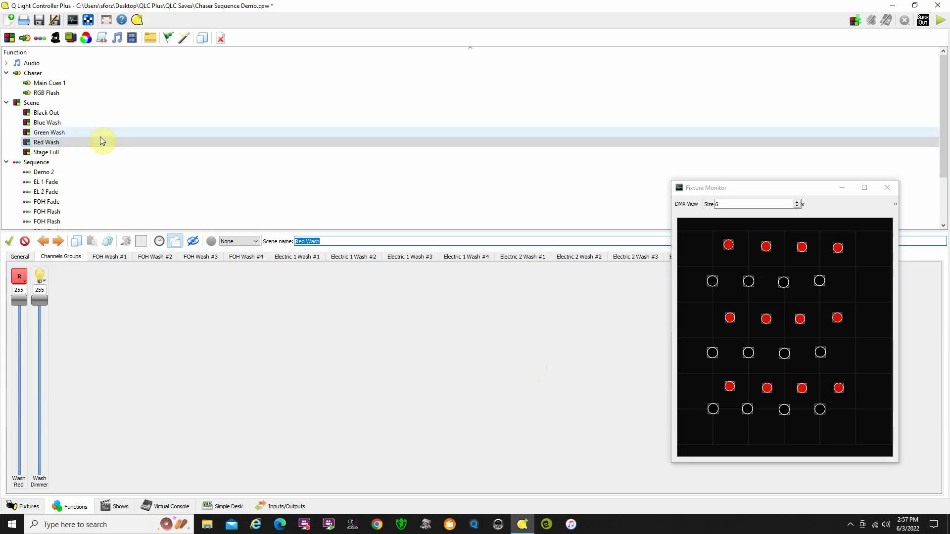
{"action": "left_click", "coordinate": [64, 132]}
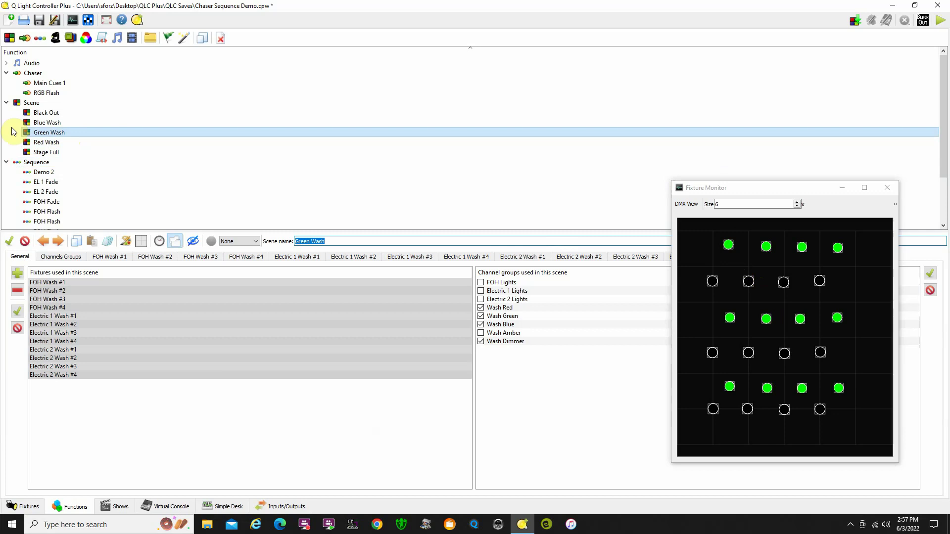
{"action": "left_click", "coordinate": [52, 123]}
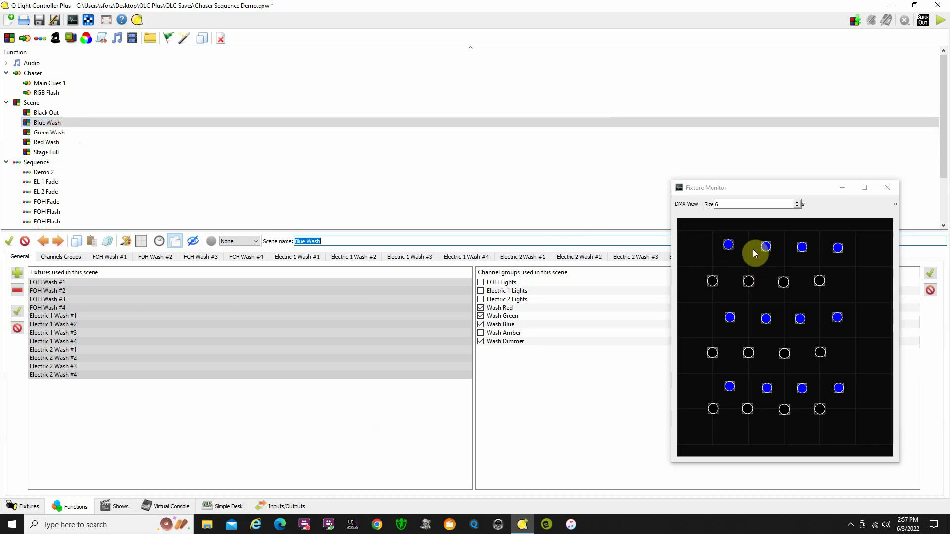
{"action": "left_click", "coordinate": [48, 114]}
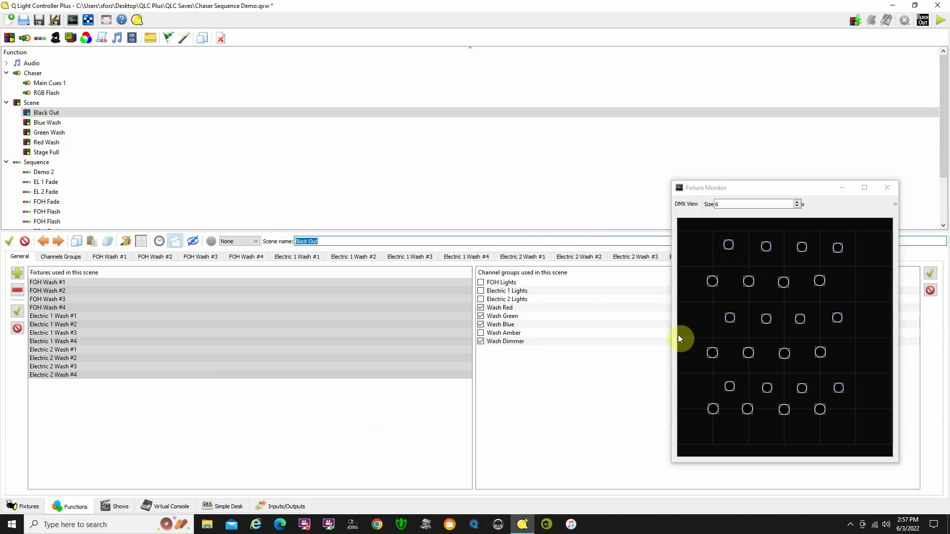
{"action": "left_click", "coordinate": [530, 272]}
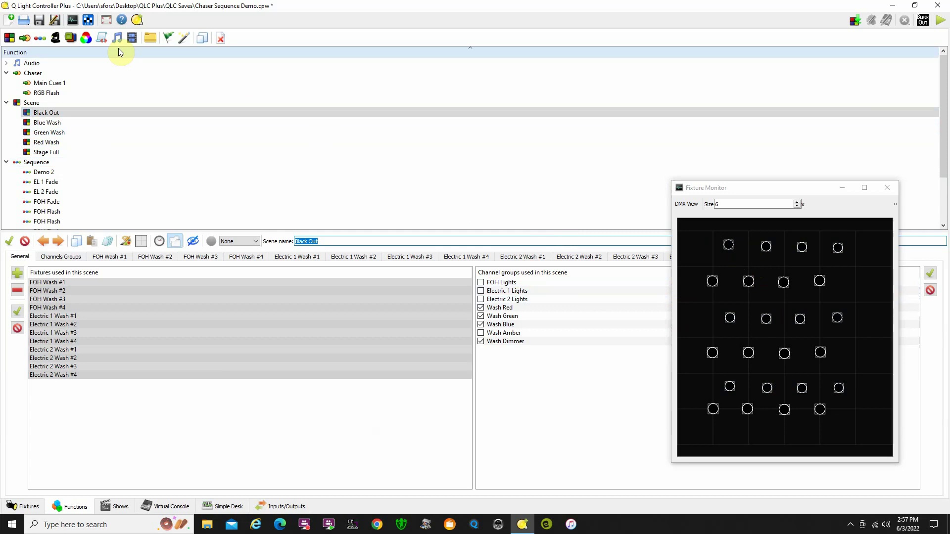
Open the RGB Flash chaser, reposition the fixture monitor, and set Fade Out Speed to Common.
{"action": "left_click", "coordinate": [51, 94]}
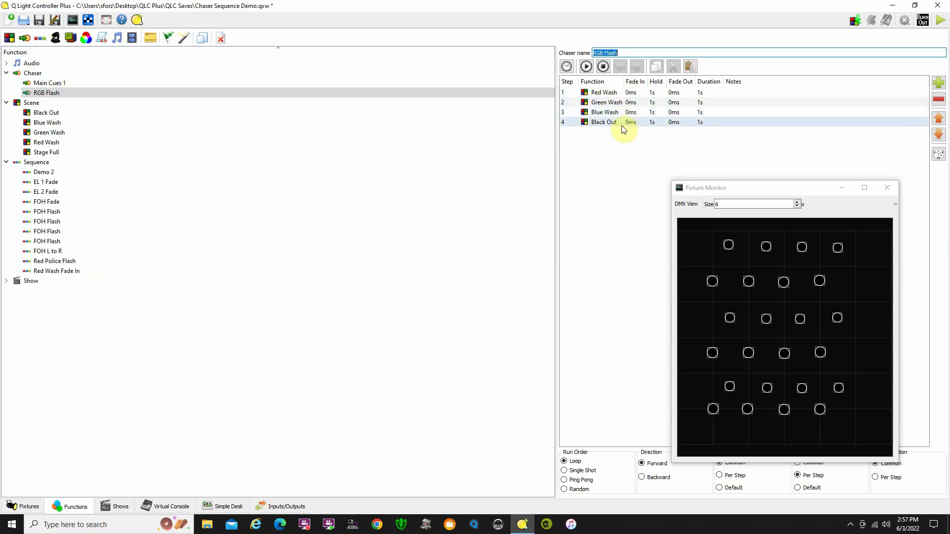
{"action": "left_click_drag", "start_coordinate": [806, 188], "coordinate": [806, 152]}
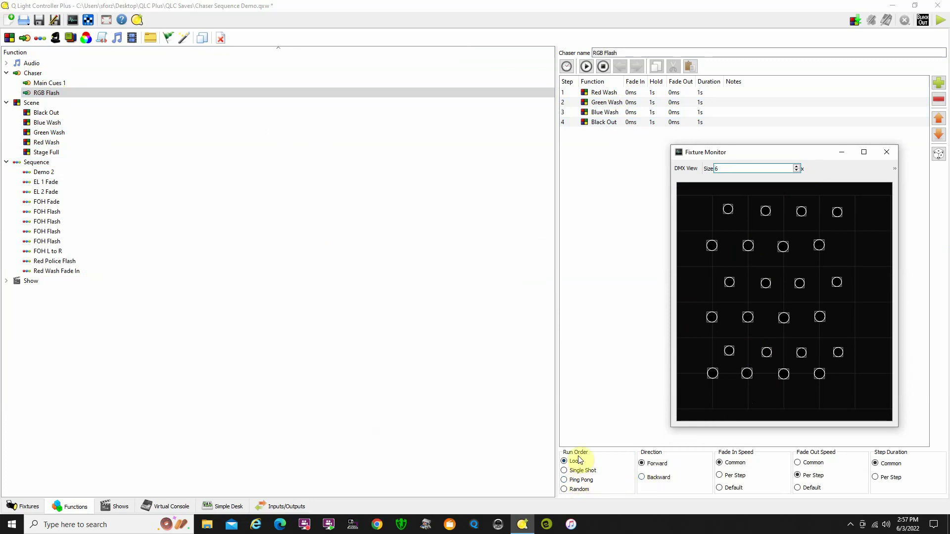
{"action": "key", "text": "Up"}
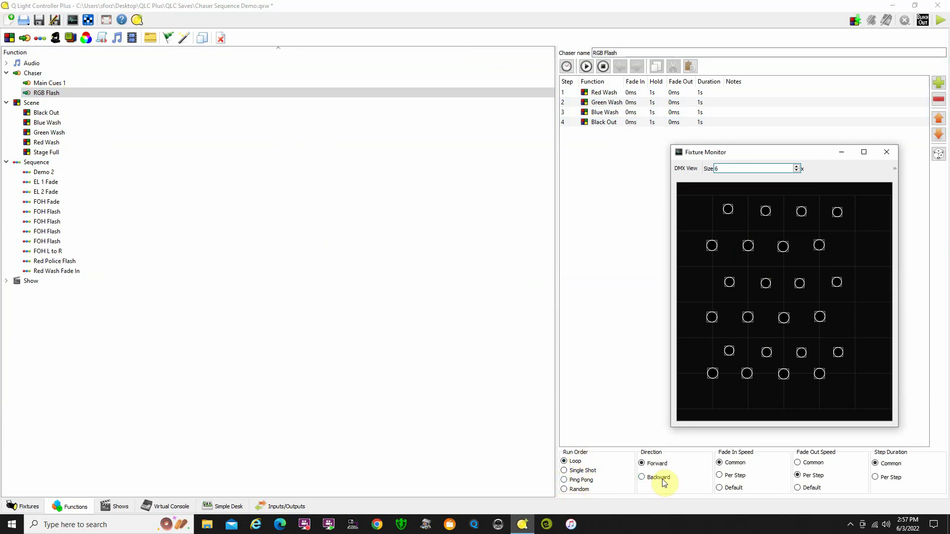
{"action": "key", "text": "Down"}
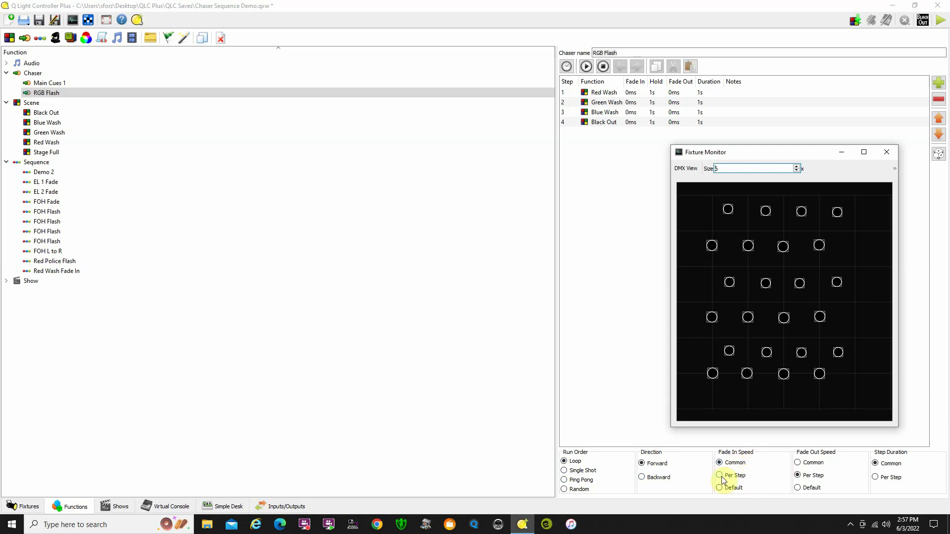
{"action": "left_click", "coordinate": [798, 463]}
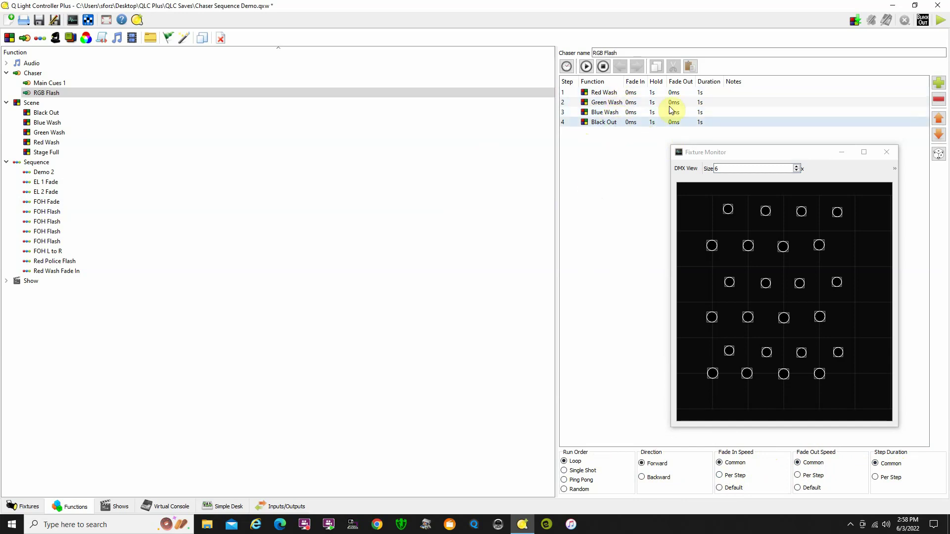
Play the RGB Flash chaser through its colour steps, stop it, and move the monitor down-left.
{"action": "left_click", "coordinate": [605, 66]}
{"action": "left_click", "coordinate": [586, 66]}
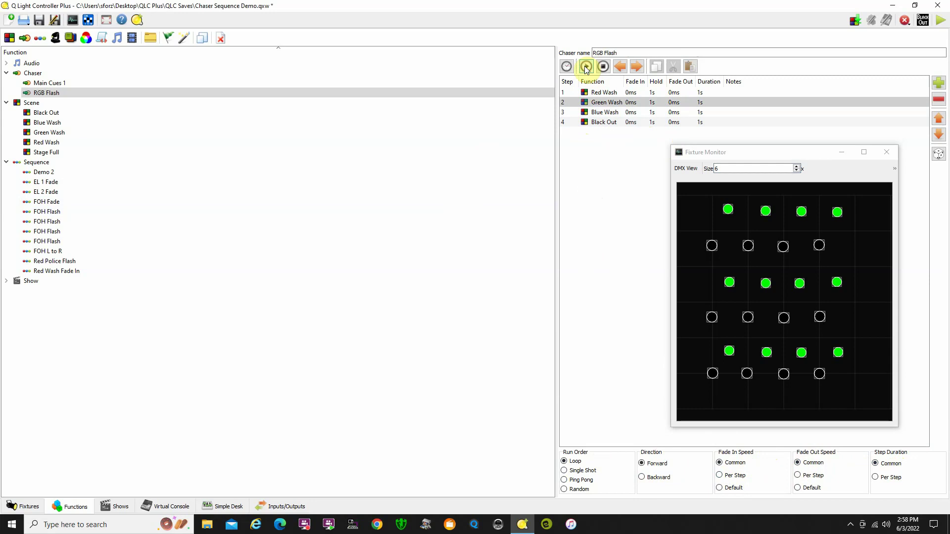
{"action": "left_click", "coordinate": [604, 66]}
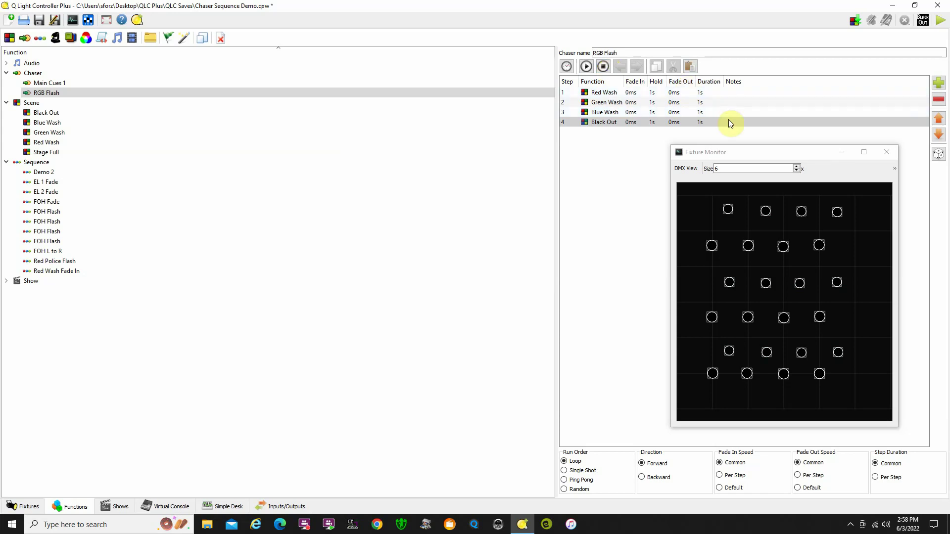
{"action": "left_click_drag", "start_coordinate": [765, 152], "coordinate": [714, 226]}
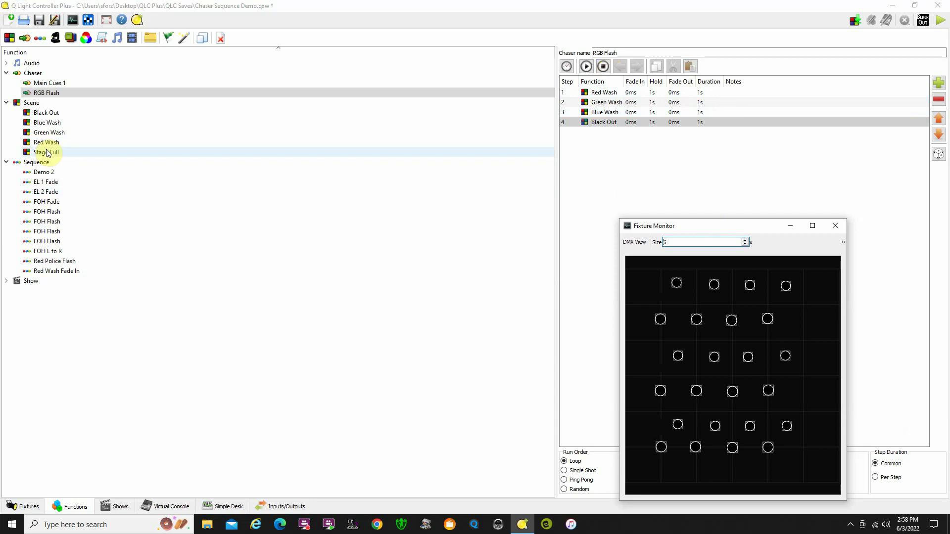
Create a new sequence in the Sequence folder with its scene named 'RGB Chase'.
{"action": "left_click", "coordinate": [40, 165]}
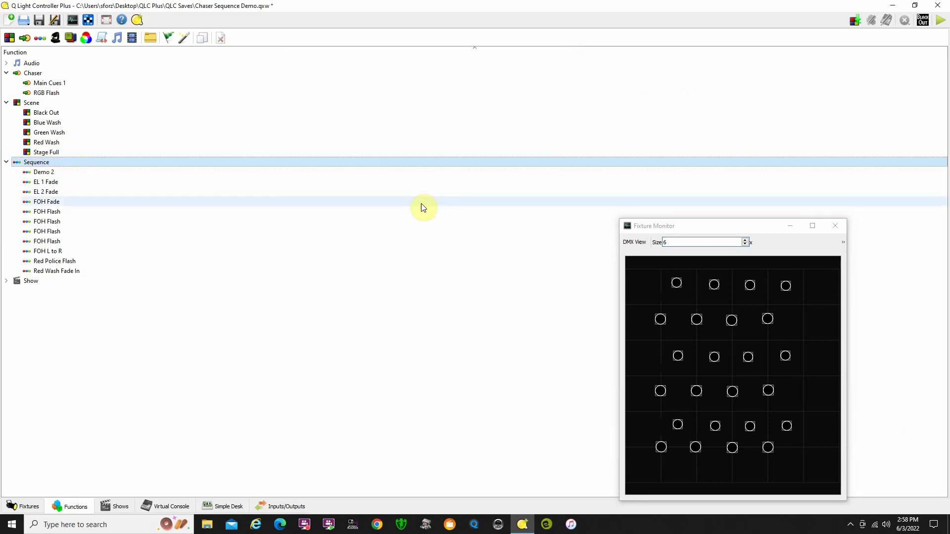
{"action": "left_click", "coordinate": [170, 131]}
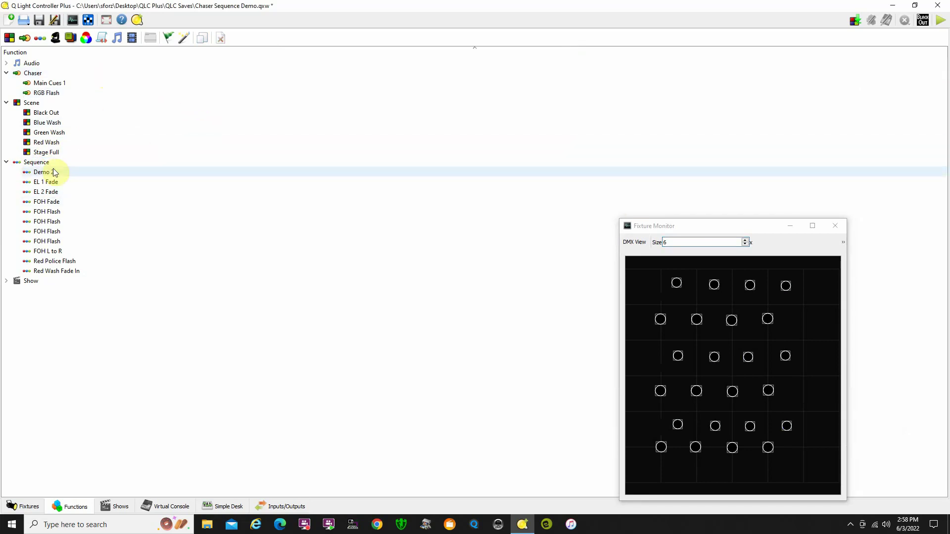
{"action": "left_click", "coordinate": [37, 162]}
{"action": "left_click", "coordinate": [41, 39]}
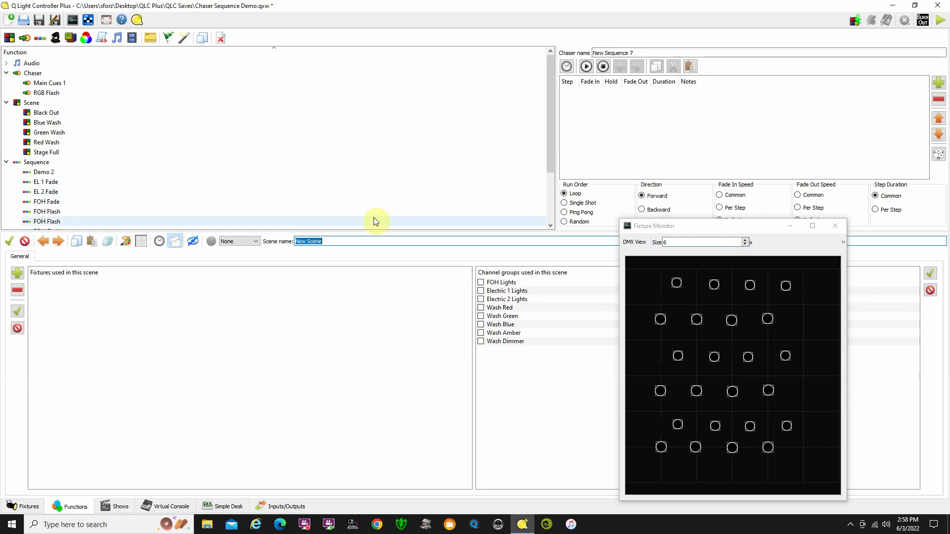
{"action": "type", "text": "RGB Chase"}
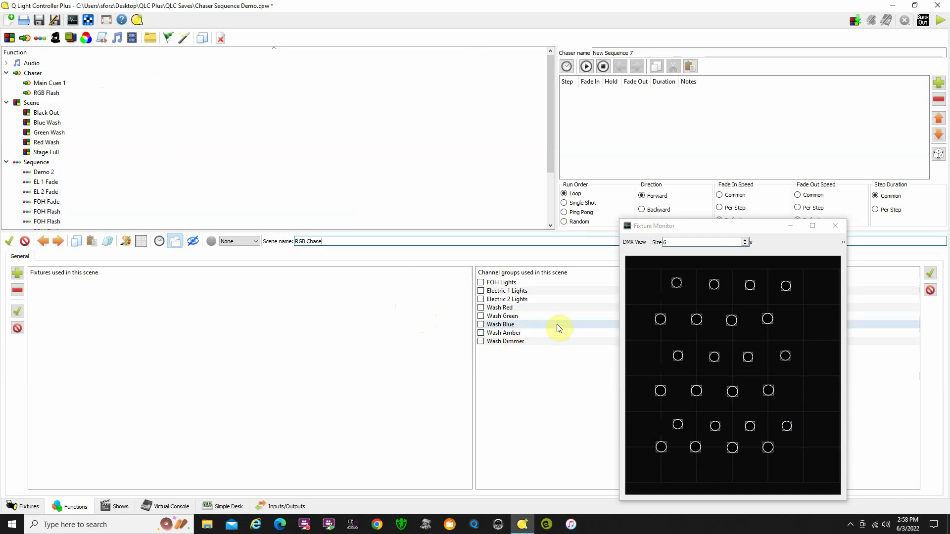
Include the Wash Red, Green, Blue and Dimmer groups in the scene and add a first step.
{"action": "left_click", "coordinate": [480, 308]}
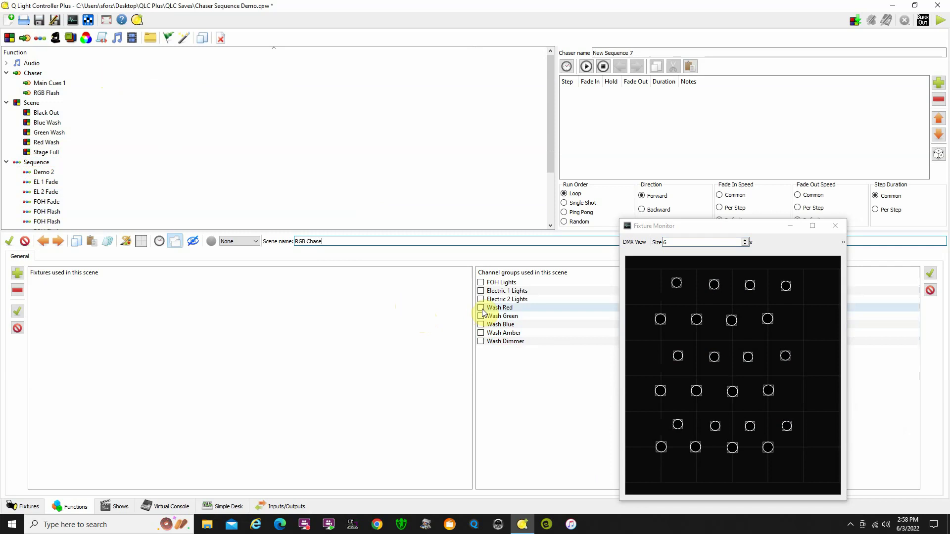
{"action": "left_click", "coordinate": [480, 317]}
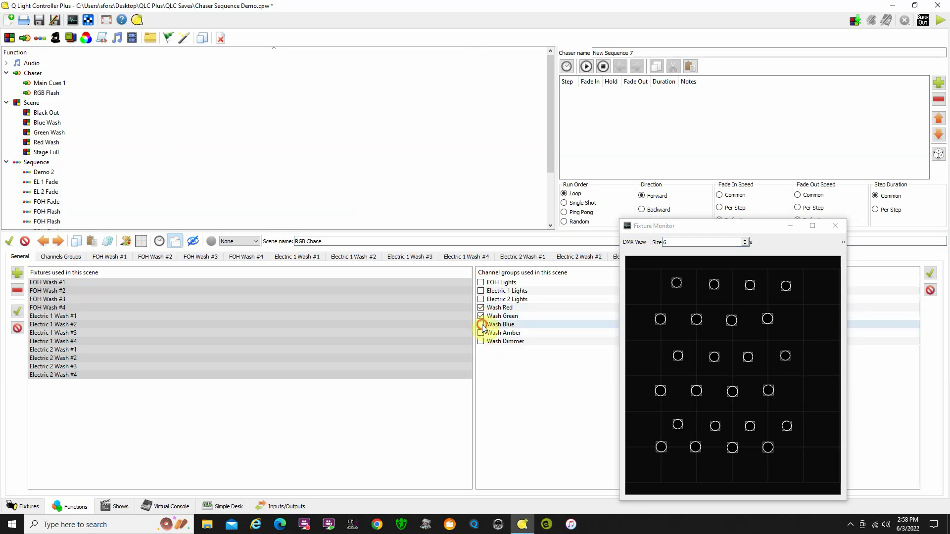
{"action": "left_click", "coordinate": [480, 325]}
{"action": "left_click", "coordinate": [480, 342]}
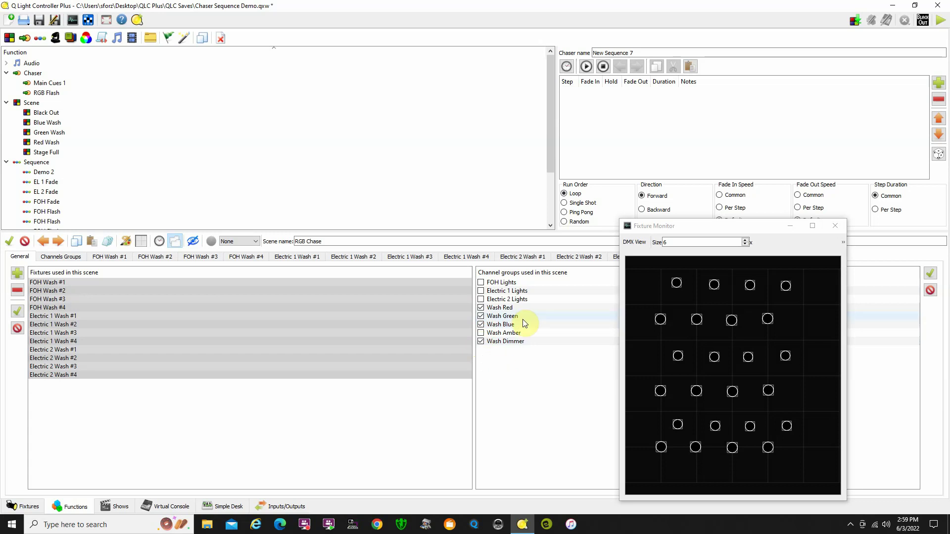
{"action": "left_click", "coordinate": [939, 83]}
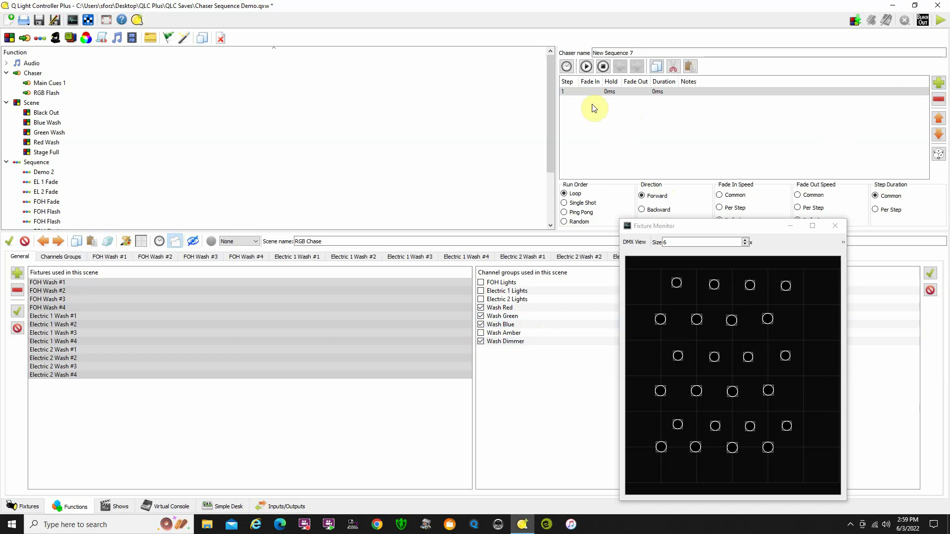
For step 1, raise the Wash Red and Wash Dimmer group faders to full 255.
{"action": "left_click", "coordinate": [652, 92]}
{"action": "left_click", "coordinate": [72, 257]}
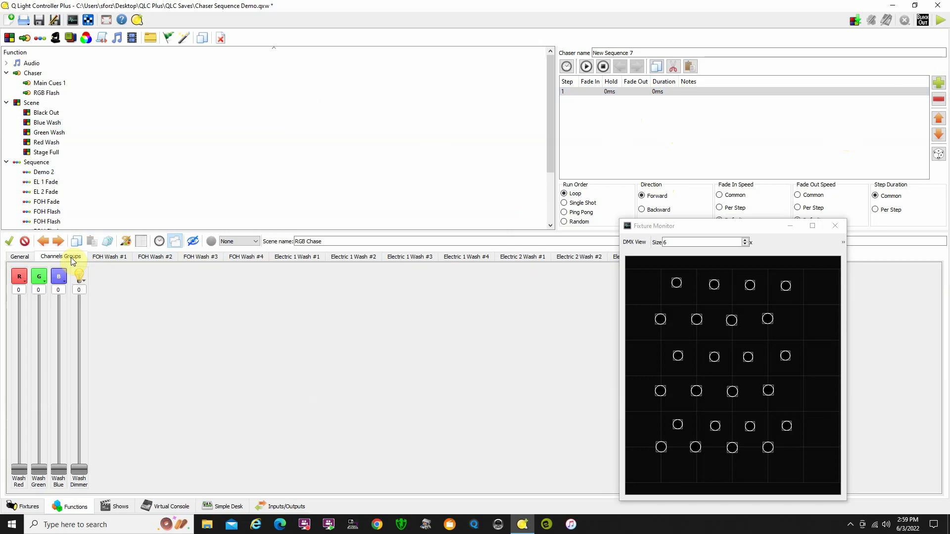
{"action": "left_click", "coordinate": [175, 241]}
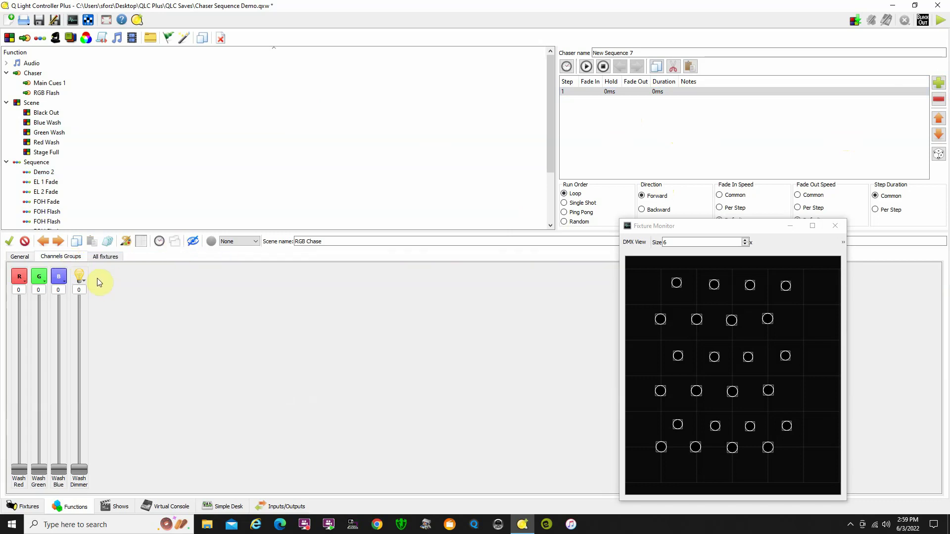
{"action": "left_click", "coordinate": [21, 309]}
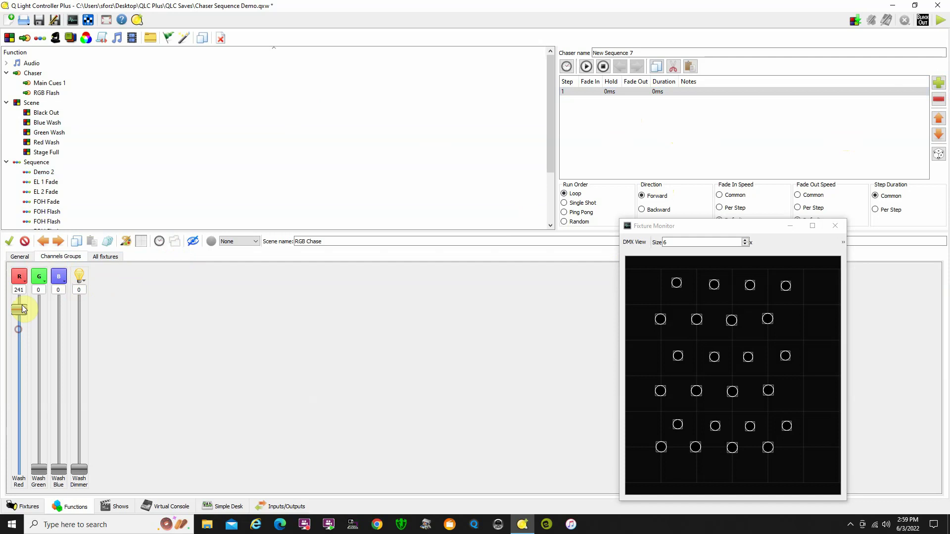
{"action": "left_click_drag", "start_coordinate": [23, 309], "coordinate": [20, 297]}
{"action": "left_click_drag", "start_coordinate": [78, 310], "coordinate": [79, 284]}
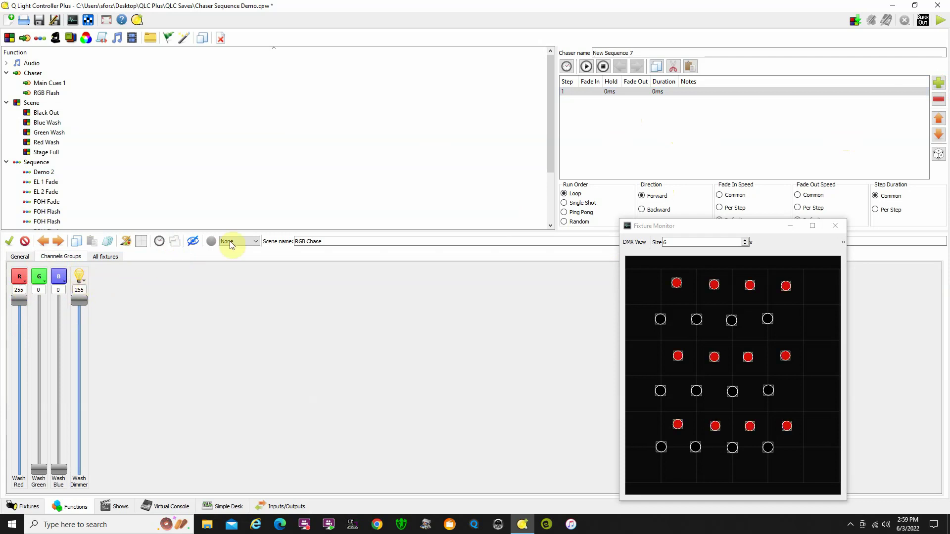
{"action": "left_click", "coordinate": [637, 94]}
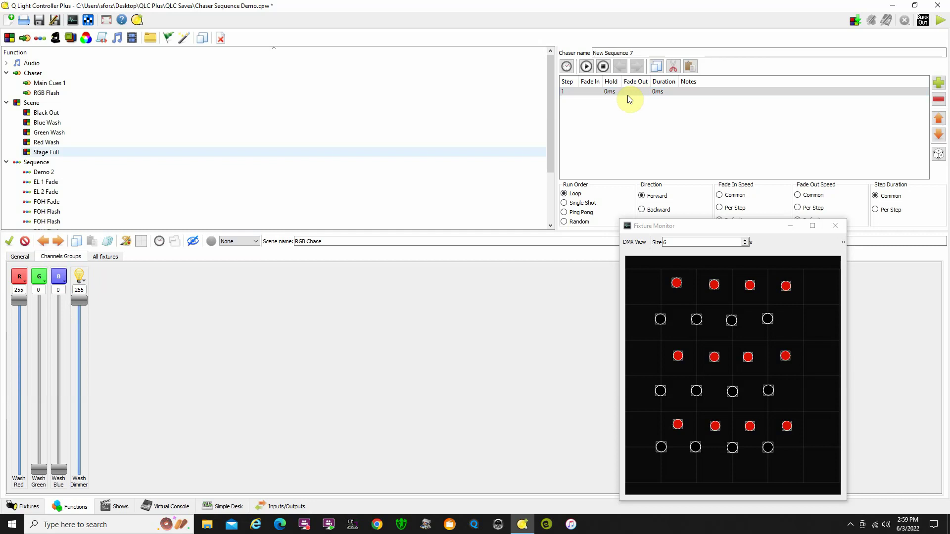
{"action": "left_click", "coordinate": [115, 258]}
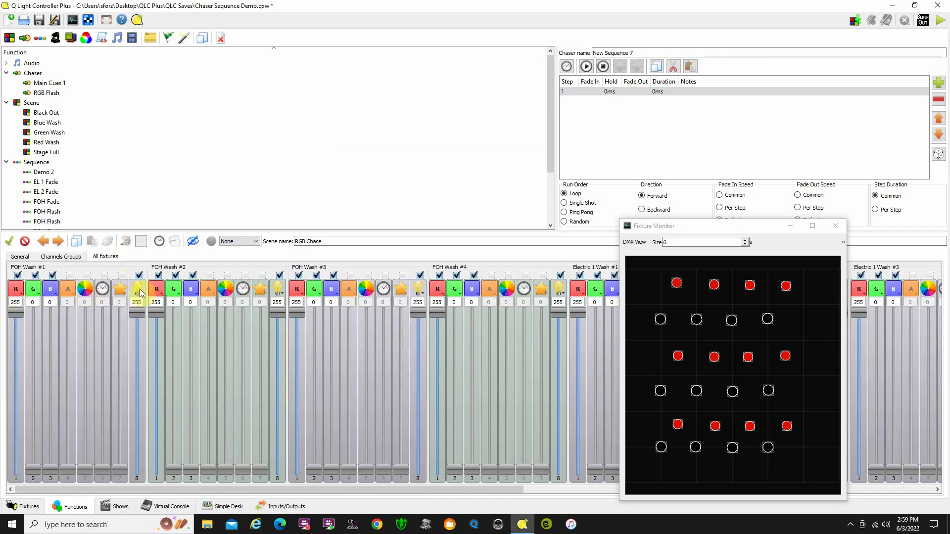
{"action": "left_click", "coordinate": [61, 257]}
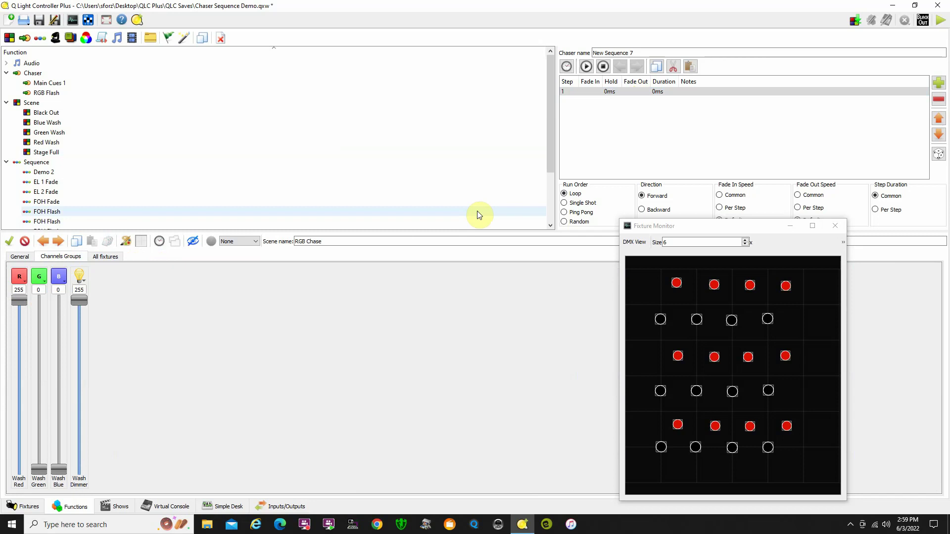
Add step 2 with Wash Green at 255 and Wash Red at 0.
{"action": "left_click", "coordinate": [938, 82]}
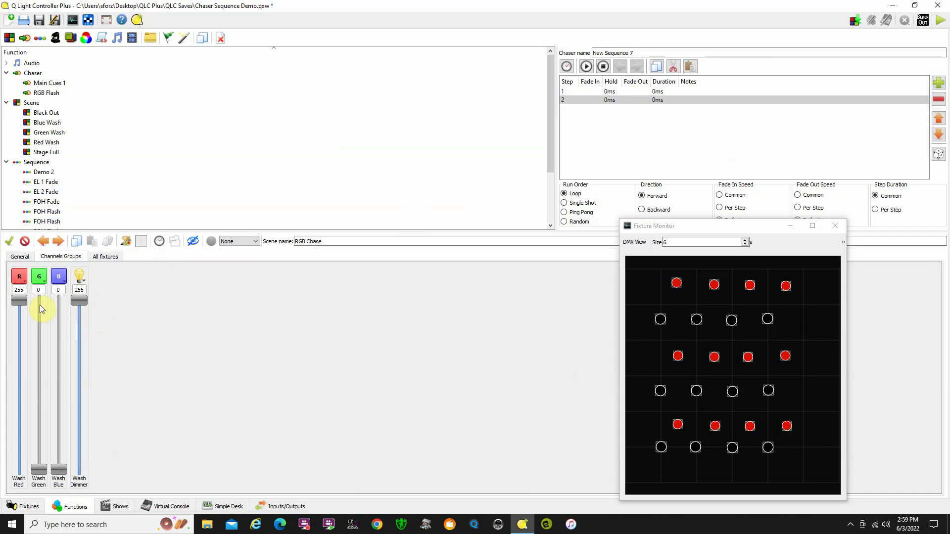
{"action": "left_click_drag", "start_coordinate": [38, 317], "coordinate": [42, 303]}
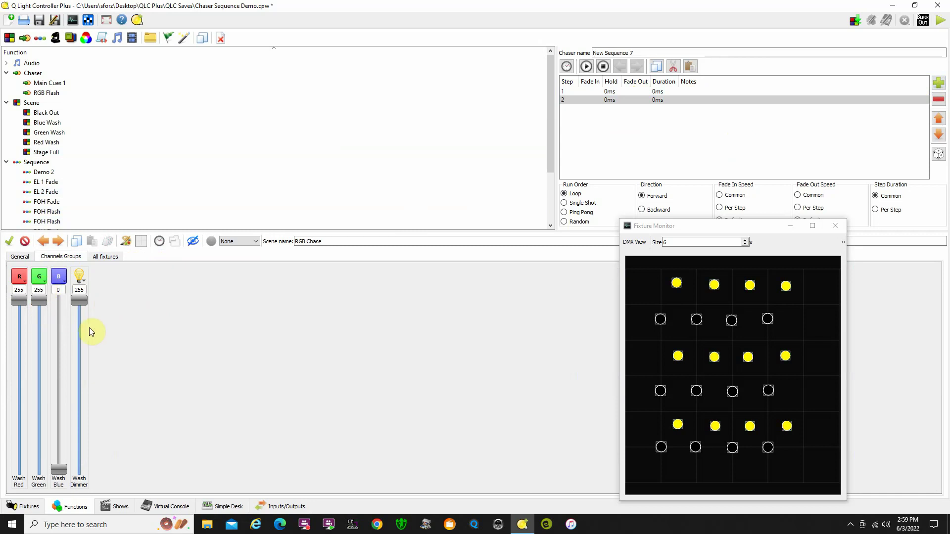
{"action": "left_click_drag", "start_coordinate": [23, 307], "coordinate": [19, 487]}
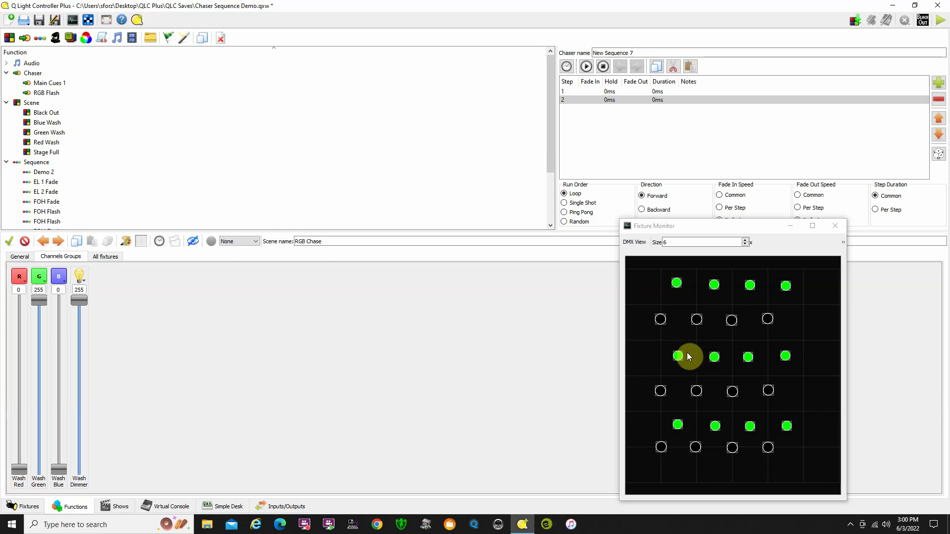
{"action": "left_click", "coordinate": [106, 256]}
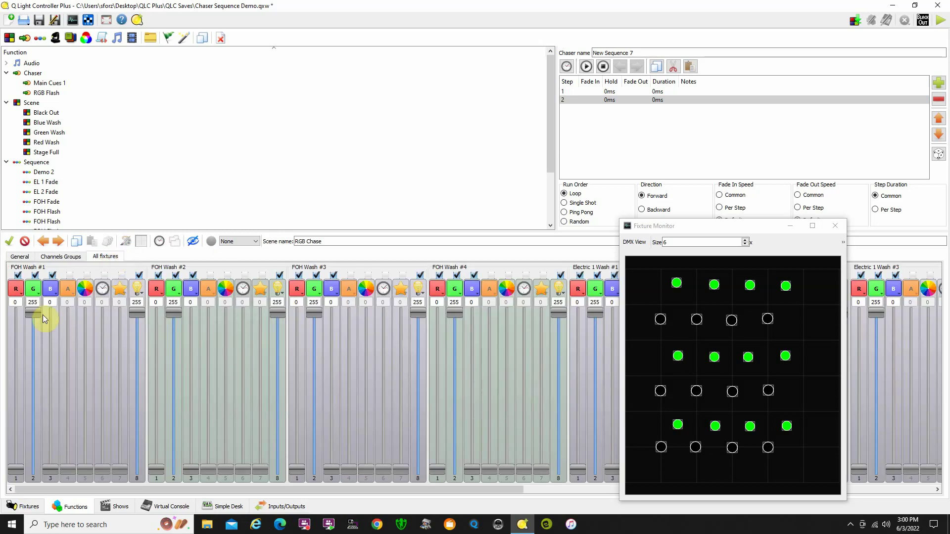
{"action": "left_click", "coordinate": [61, 257]}
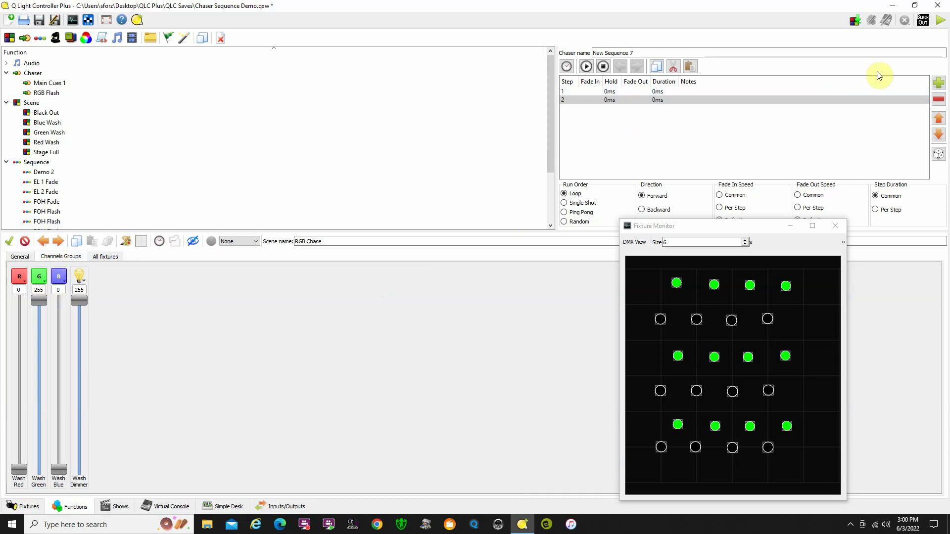
Add step 3 at full blue (Green 0, Blue 255) and step 4 with Blue and Dimmer at 0.
{"action": "left_click", "coordinate": [939, 83]}
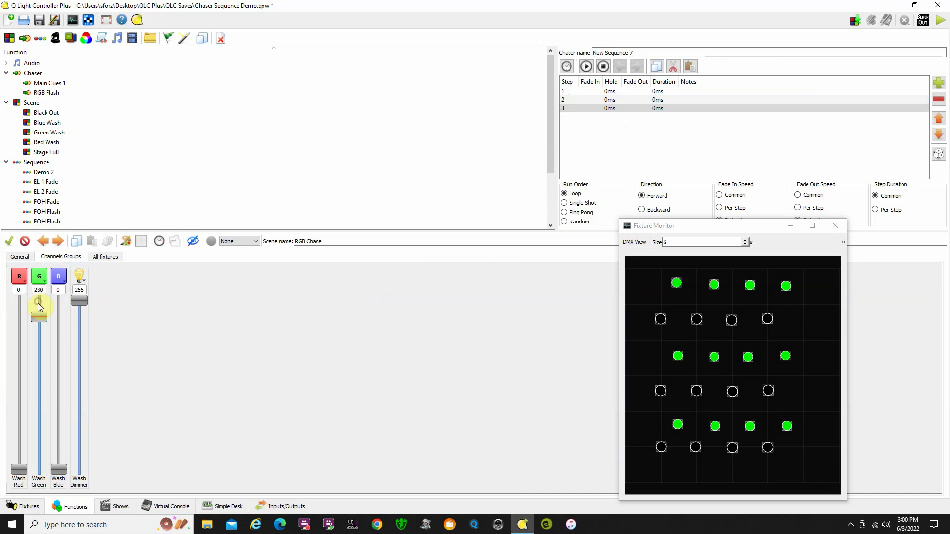
{"action": "left_click_drag", "start_coordinate": [38, 305], "coordinate": [73, 293]}
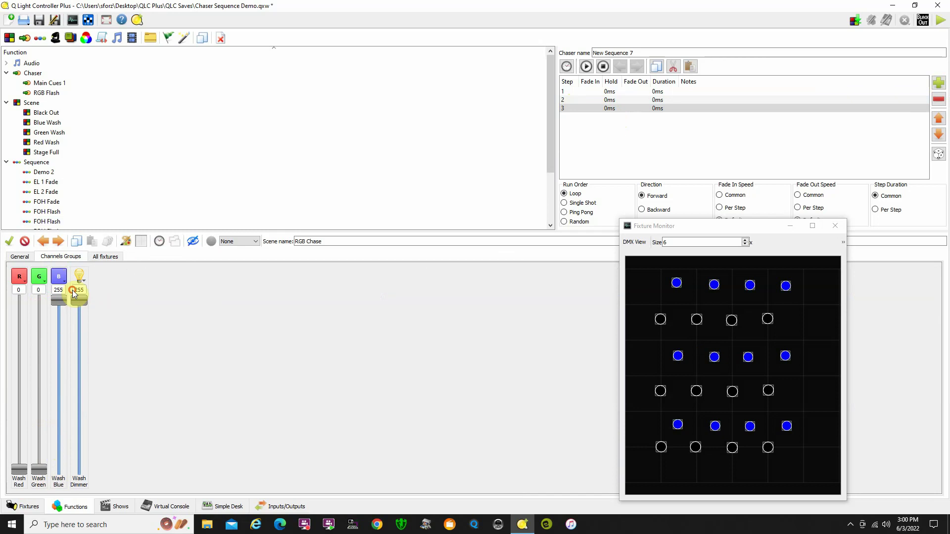
{"action": "left_click", "coordinate": [938, 82]}
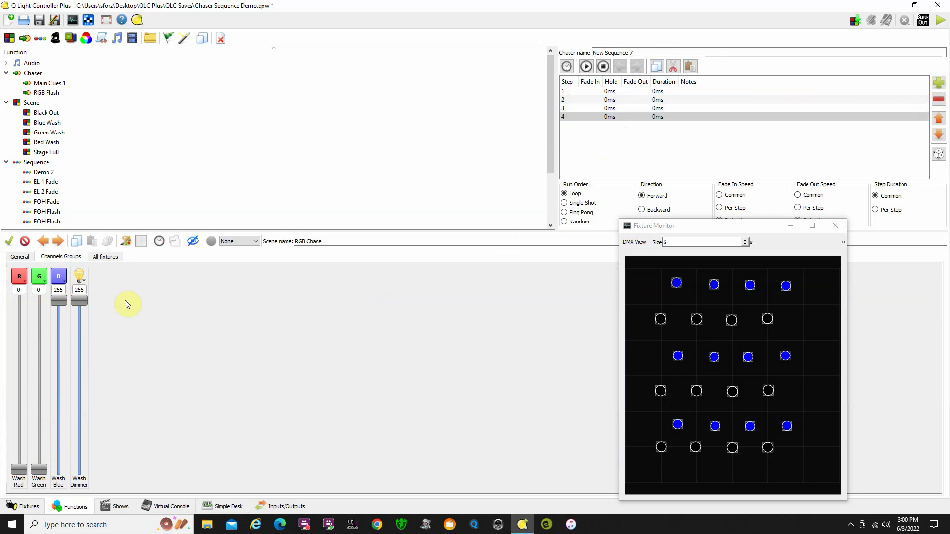
{"action": "left_click_drag", "start_coordinate": [59, 300], "coordinate": [59, 380]}
{"action": "left_click_drag", "start_coordinate": [58, 429], "coordinate": [78, 456]}
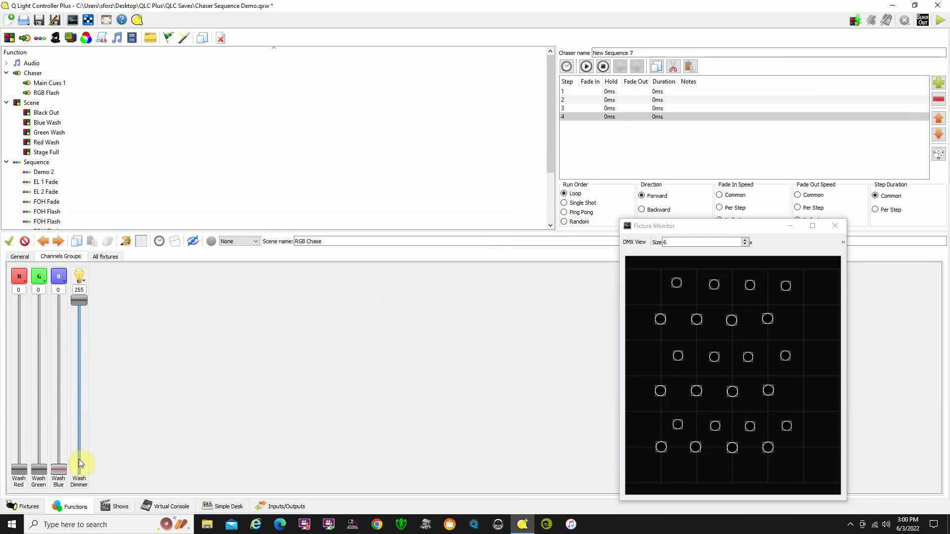
{"action": "left_click_drag", "start_coordinate": [79, 421], "coordinate": [83, 497]}
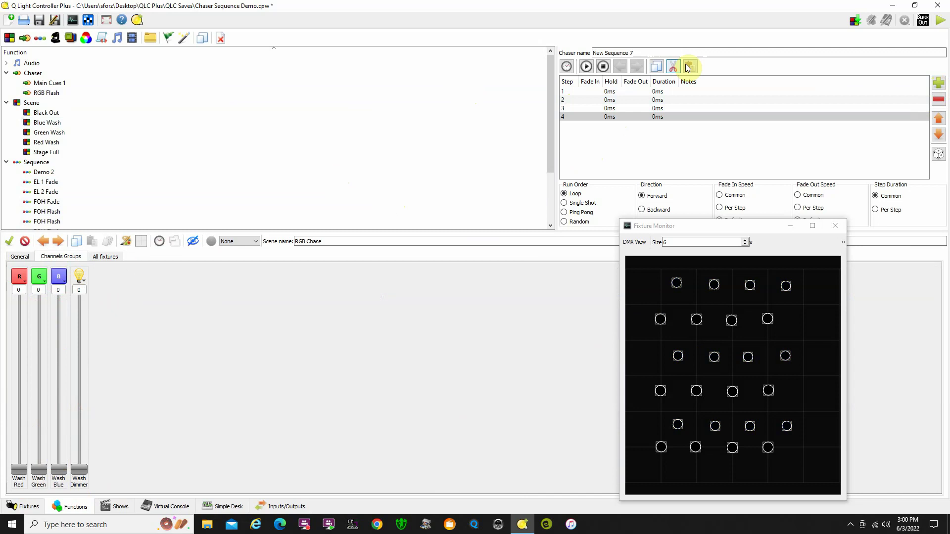
Rename the chaser to 'RGB Chase' and review per-fixture levels across steps 1 to 4.
{"action": "triple_click", "coordinate": [651, 50]}
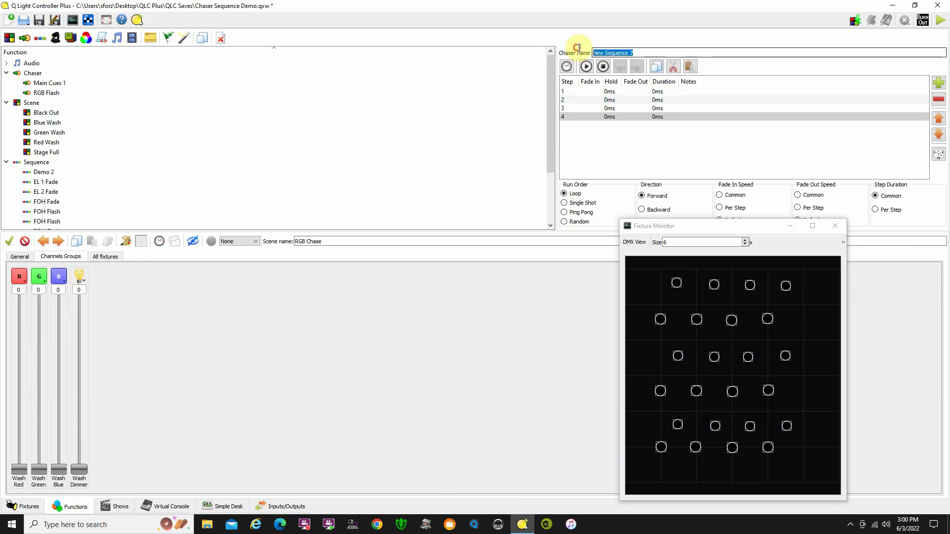
{"action": "type", "text": "RG"}
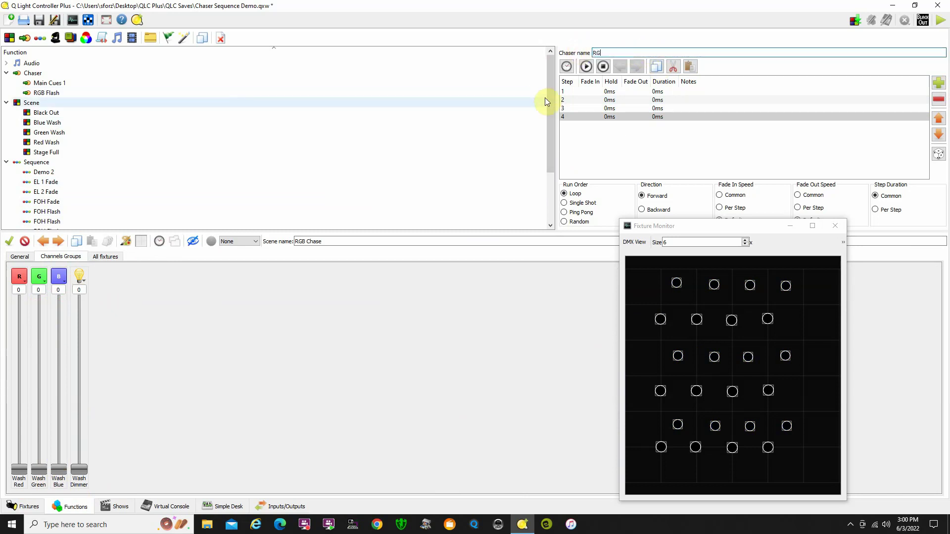
{"action": "type", "text": "B Chase"}
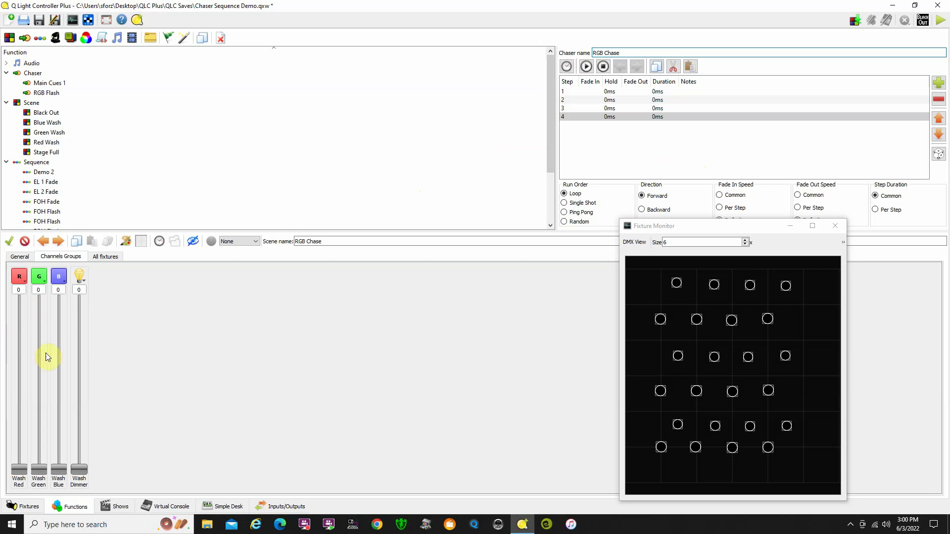
{"action": "left_click", "coordinate": [592, 91]}
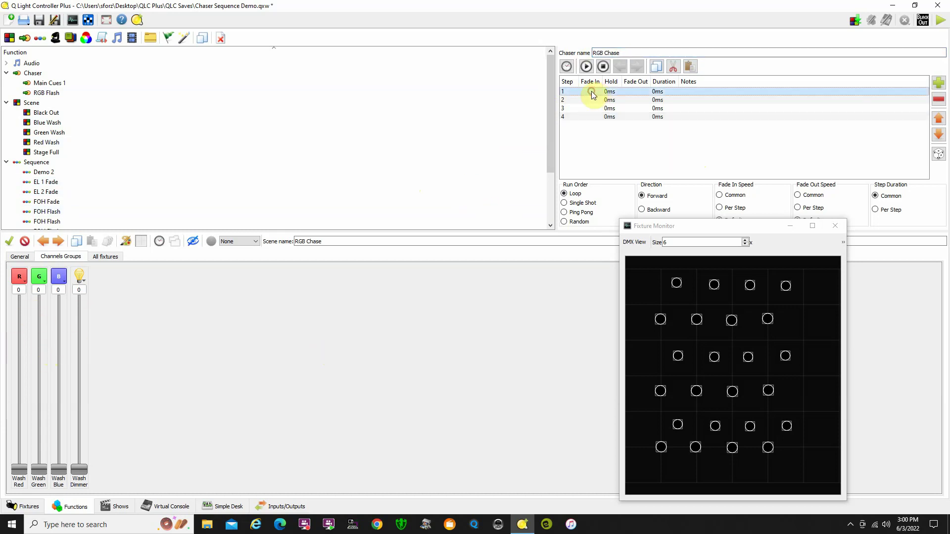
{"action": "left_click", "coordinate": [109, 259]}
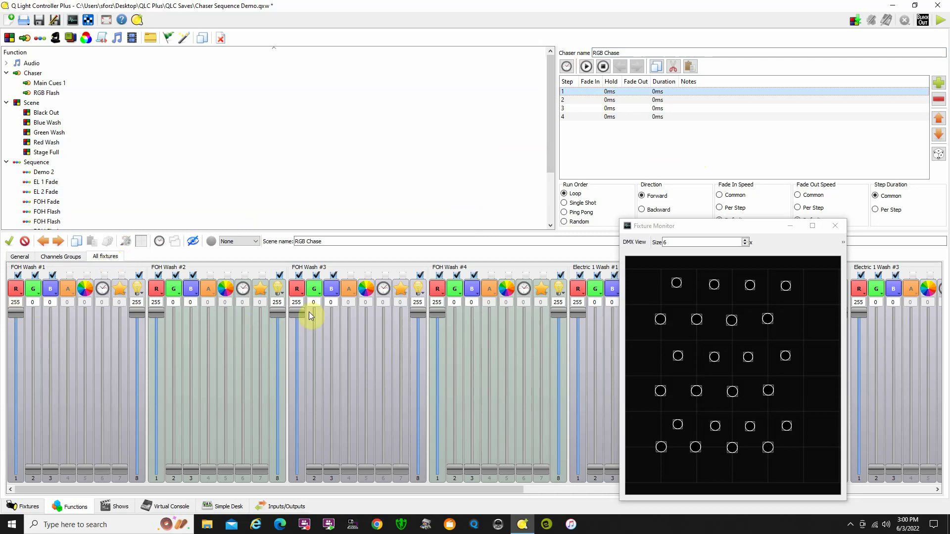
{"action": "left_click", "coordinate": [574, 99]}
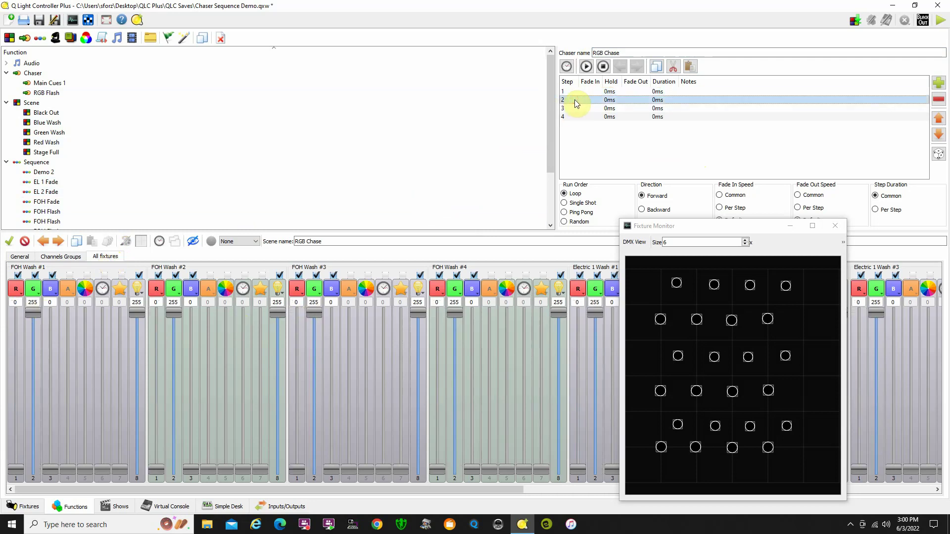
{"action": "left_click", "coordinate": [579, 109]}
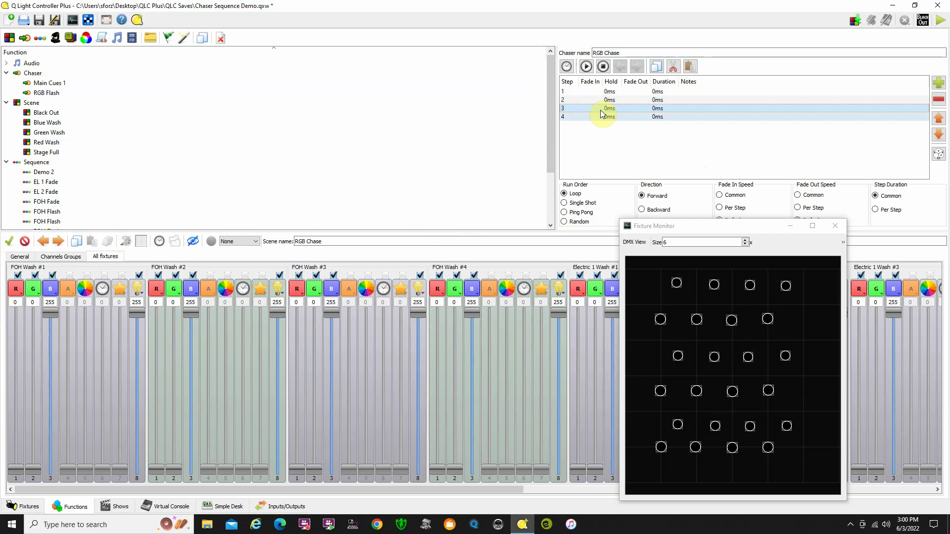
{"action": "left_click", "coordinate": [594, 117]}
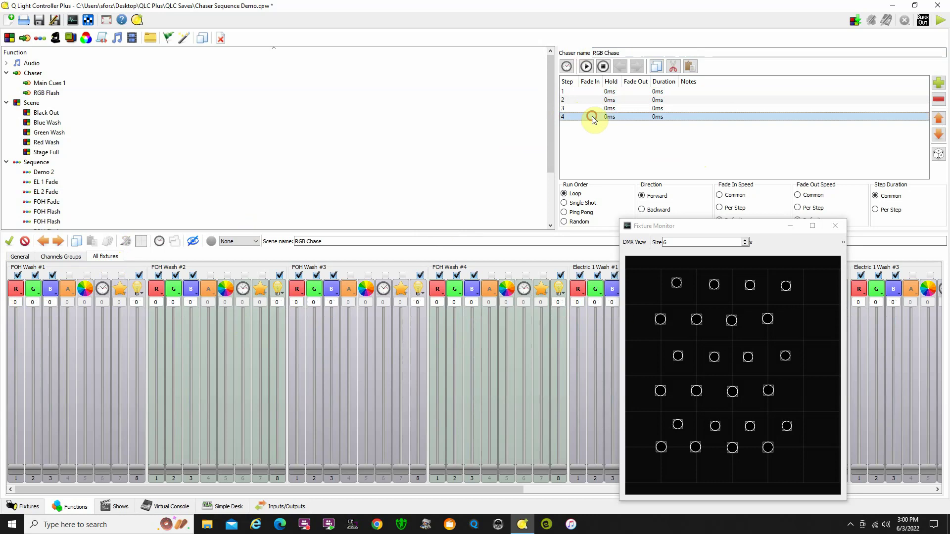
{"action": "left_click", "coordinate": [580, 91]}
Set the Common Hold to 1 s for every step and play the chase.
{"action": "left_click", "coordinate": [586, 66]}
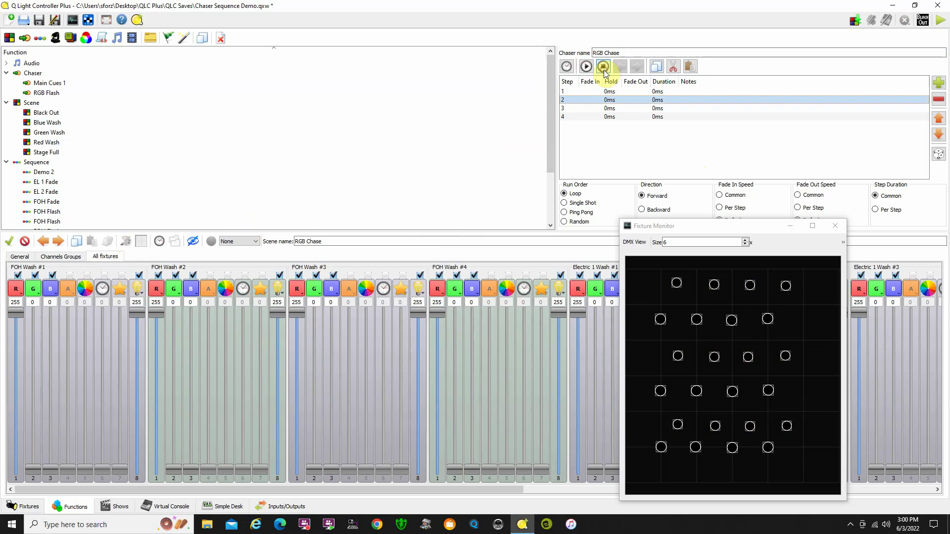
{"action": "left_click", "coordinate": [566, 69]}
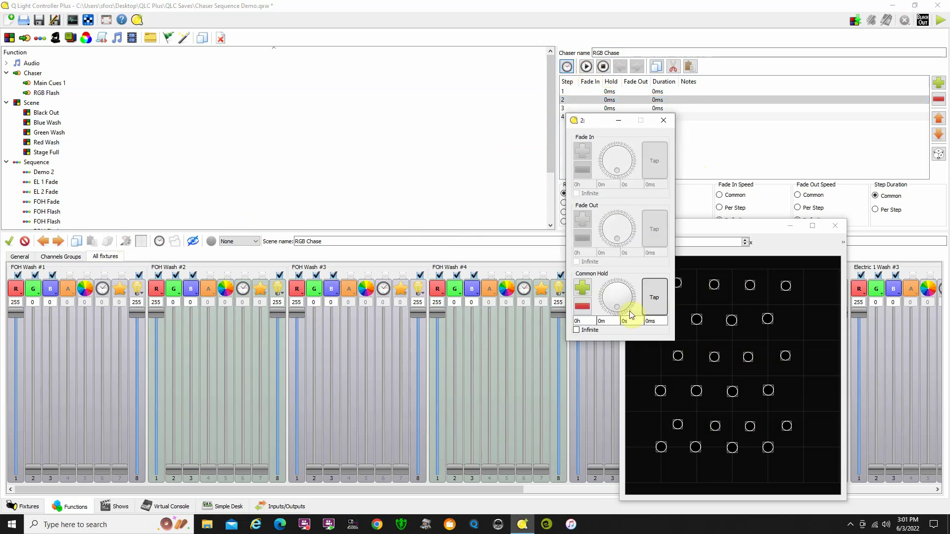
{"action": "left_click", "coordinate": [581, 288]}
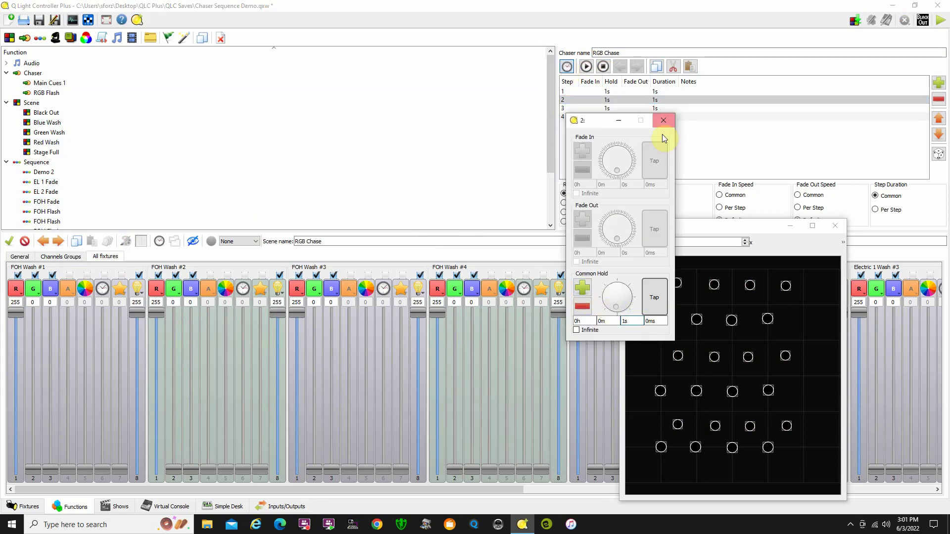
{"action": "left_click", "coordinate": [664, 120]}
{"action": "left_click", "coordinate": [586, 67]}
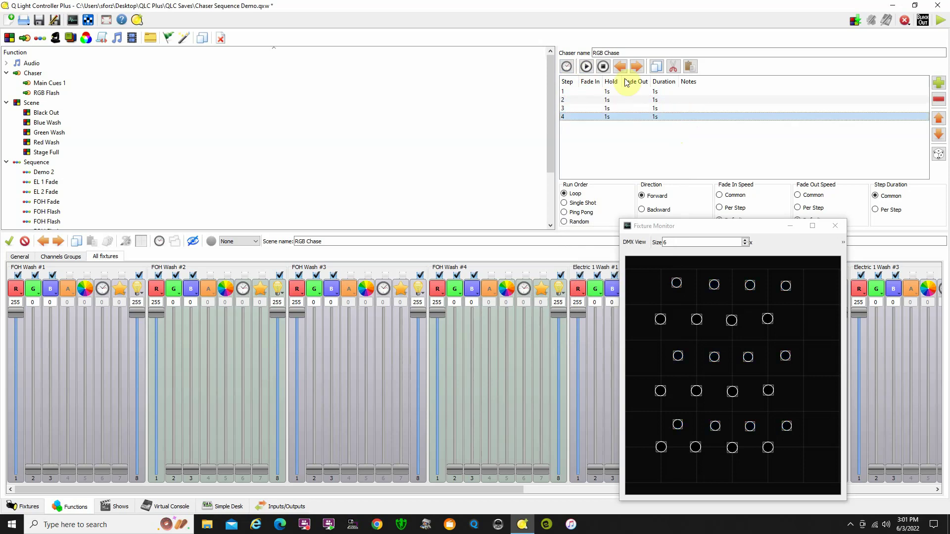
Stop the chase and show the wash channels as grouped Red, Green, Blue and Dimmer faders.
{"action": "left_click", "coordinate": [602, 67]}
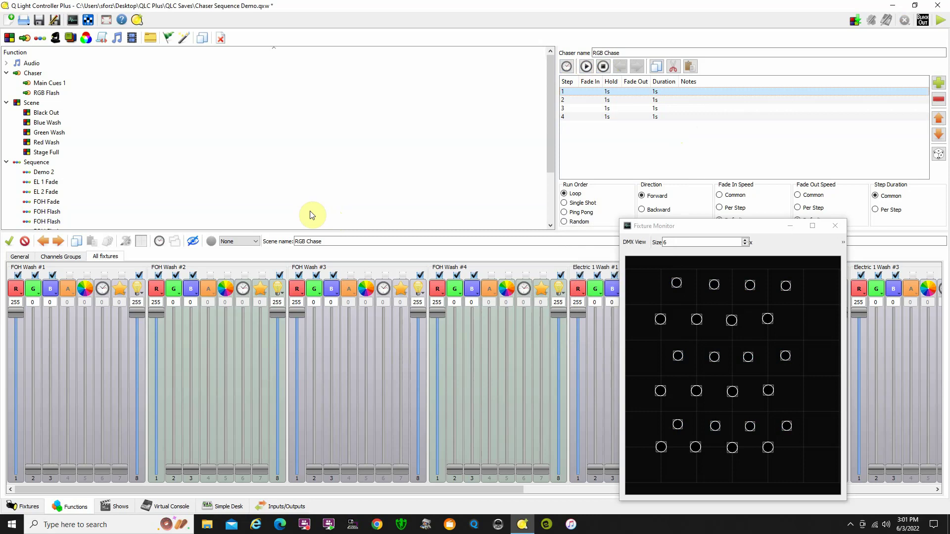
{"action": "left_click", "coordinate": [62, 257]}
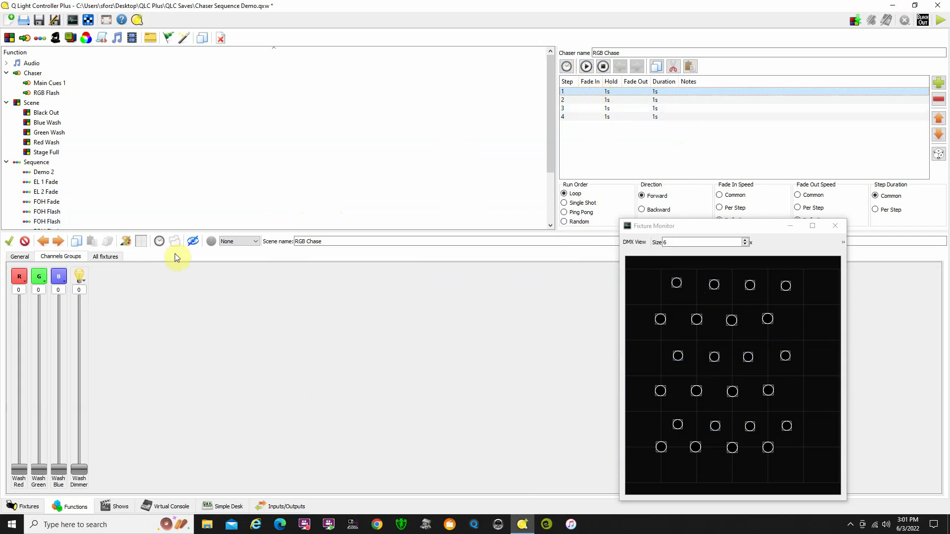
{"action": "left_click", "coordinate": [104, 257]}
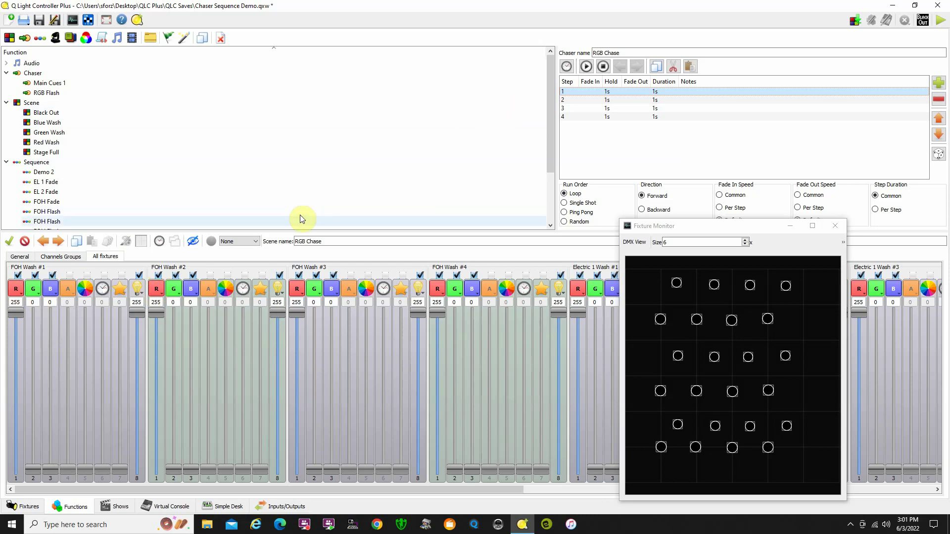
{"action": "left_click", "coordinate": [72, 257]}
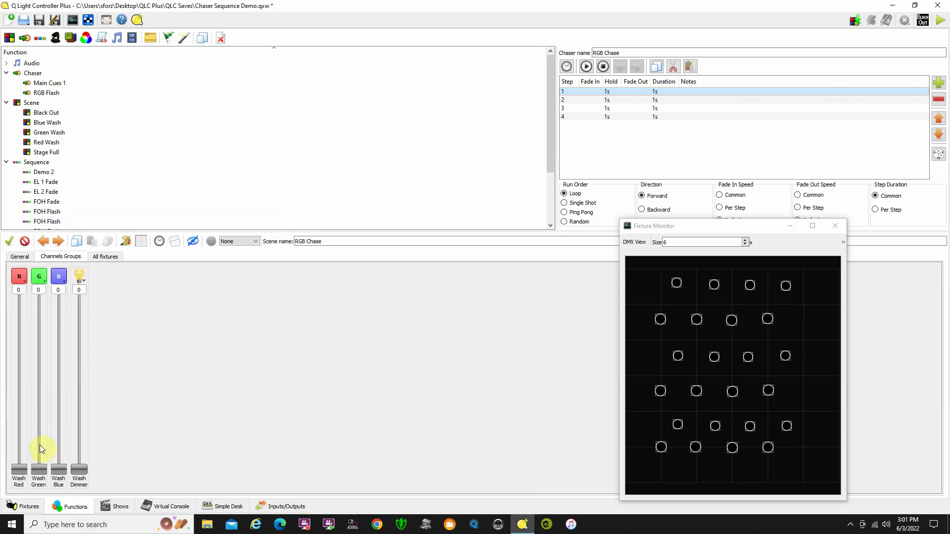
Nudge the Wash Blue fader up, then check step 1's per-fixture and grouped levels.
{"action": "left_click_drag", "start_coordinate": [58, 469], "coordinate": [63, 355]}
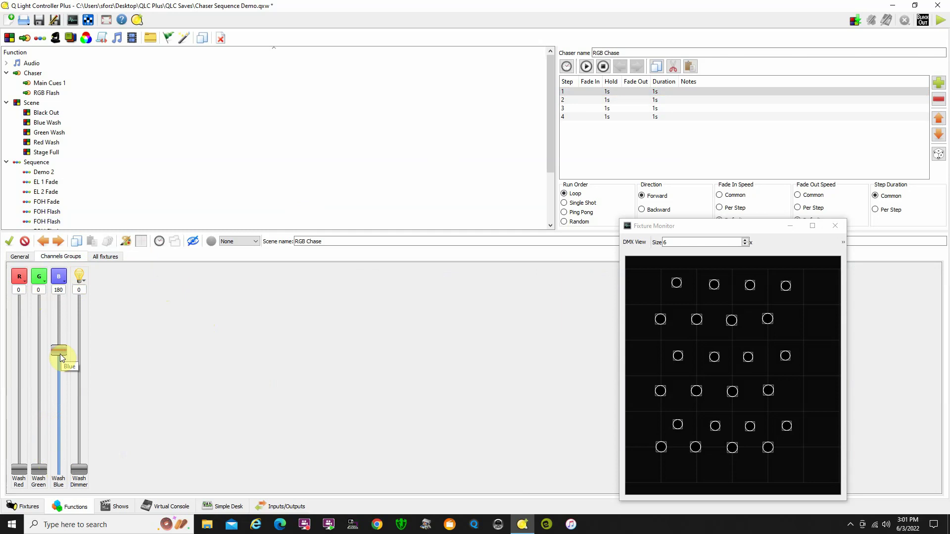
{"action": "left_click", "coordinate": [597, 93]}
{"action": "left_click", "coordinate": [105, 256]}
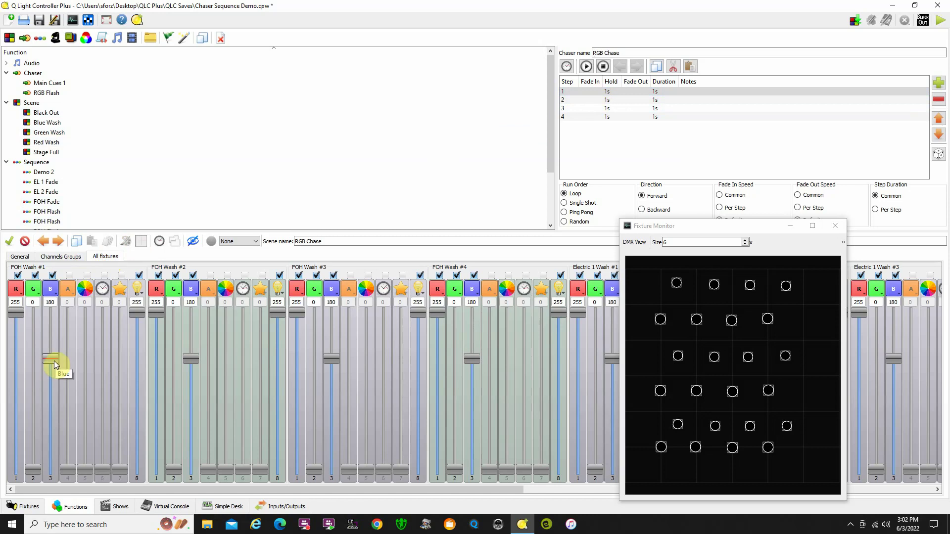
{"action": "left_click", "coordinate": [61, 256]}
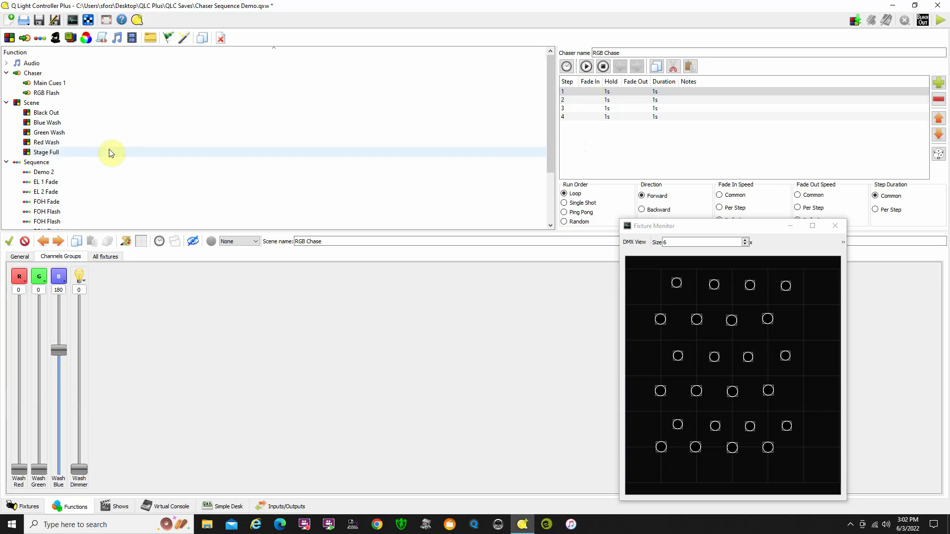
Open the RGB Chase sequence for editing and bring its wash blue level down to 0.
{"action": "left_click", "coordinate": [603, 153]}
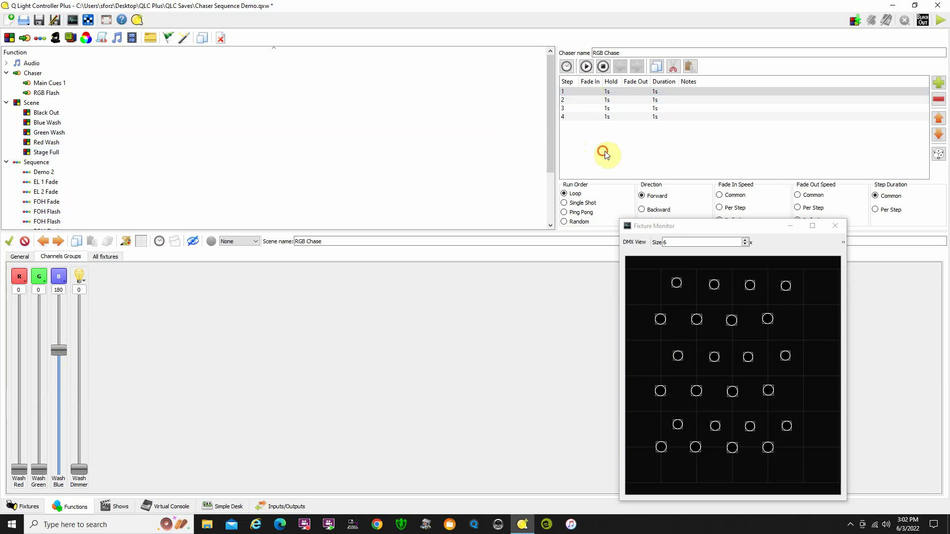
{"action": "left_click", "coordinate": [483, 202]}
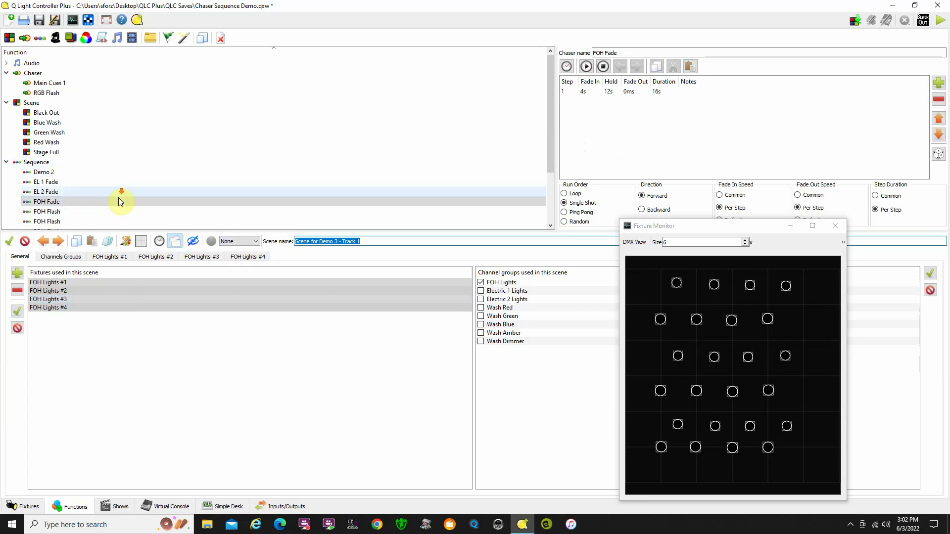
{"action": "scroll", "coordinate": [119, 198], "scroll_direction": "down", "scroll_amount": 3}
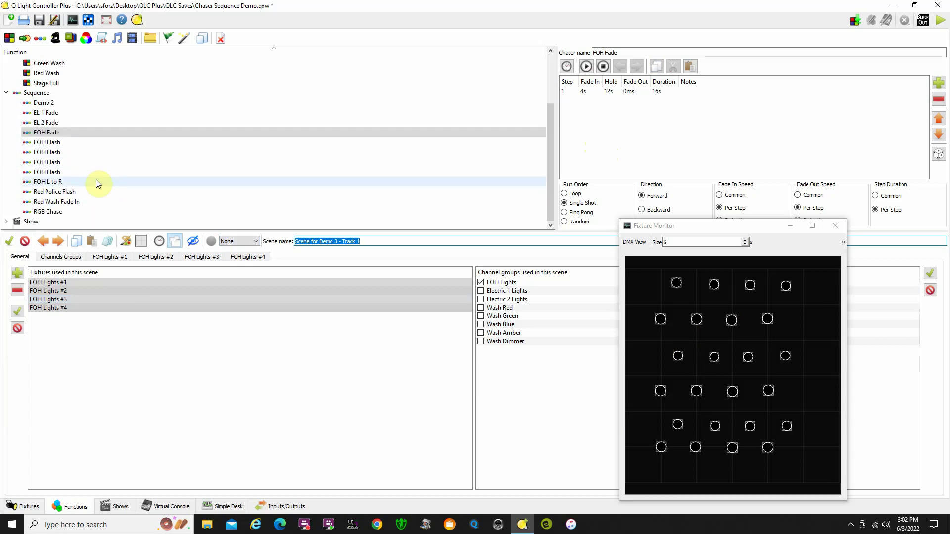
{"action": "left_click", "coordinate": [80, 212]}
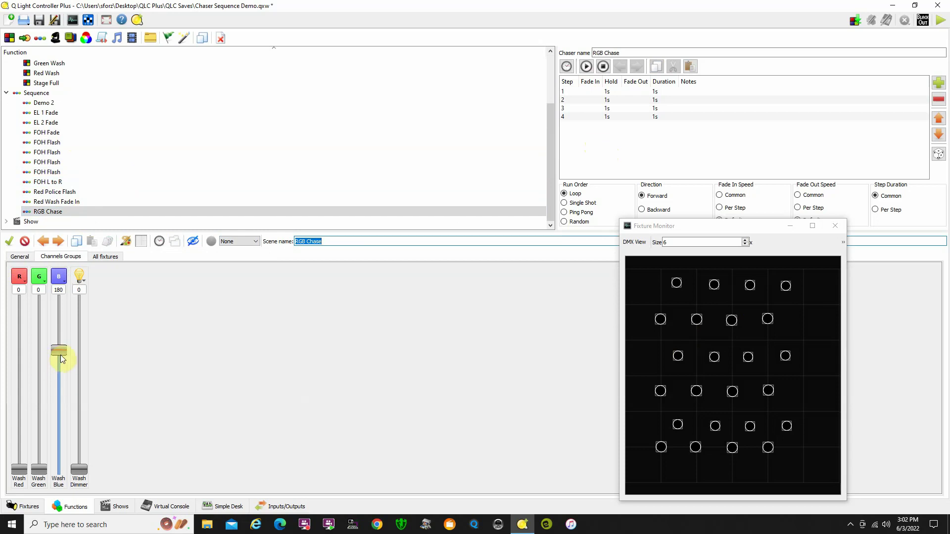
{"action": "left_click_drag", "start_coordinate": [60, 356], "coordinate": [64, 485]}
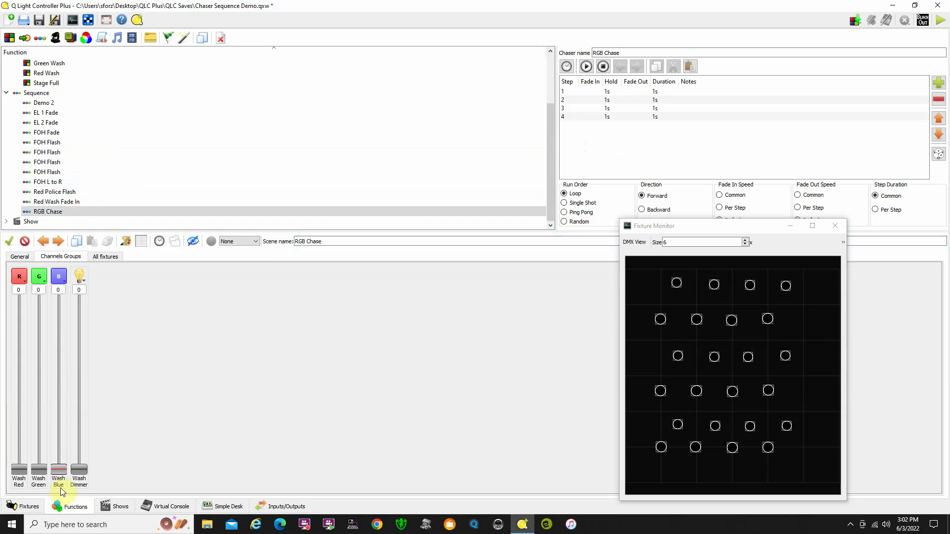
Review RGB Chase steps 1–4 on All fixtures, return to step 1, and play the chase.
{"action": "left_click", "coordinate": [106, 260]}
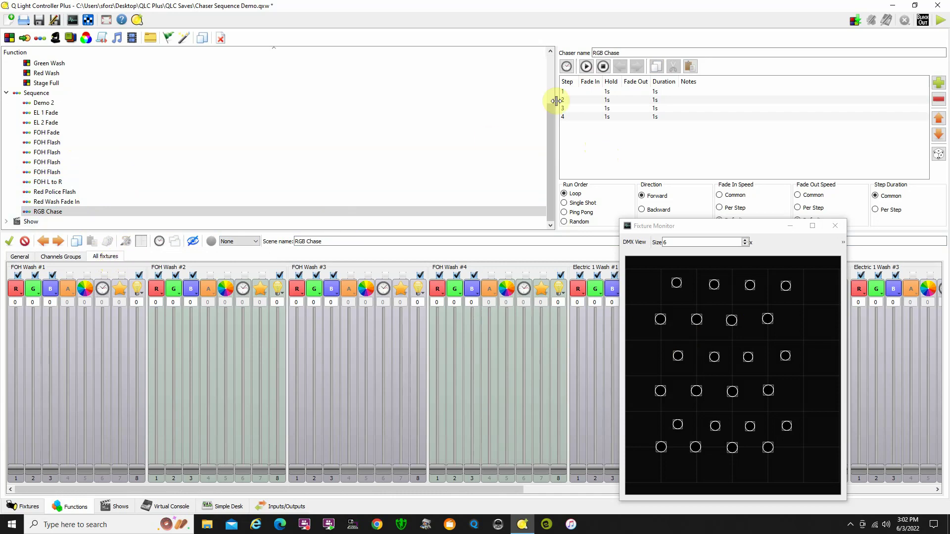
{"action": "left_click", "coordinate": [574, 92]}
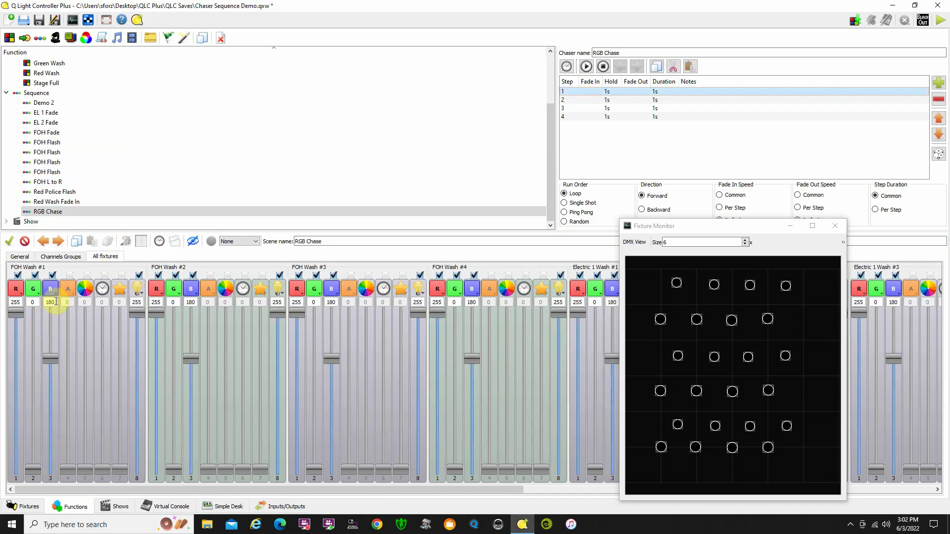
{"action": "left_click", "coordinate": [595, 102]}
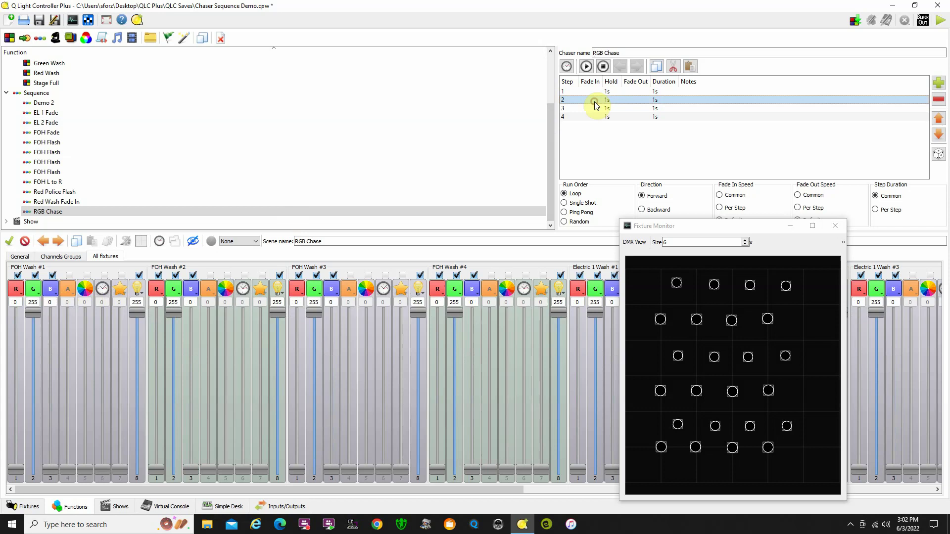
{"action": "left_click", "coordinate": [595, 108]}
{"action": "left_click", "coordinate": [594, 115]}
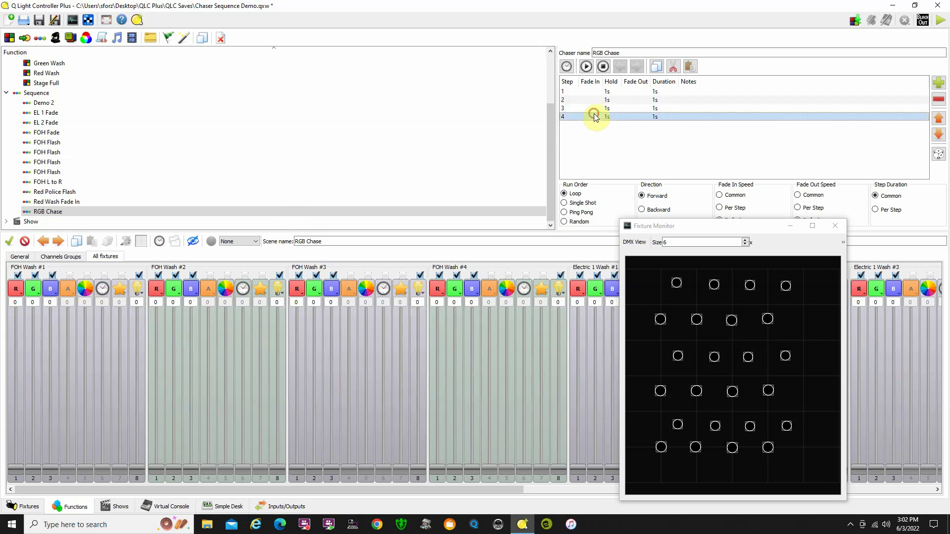
{"action": "left_click", "coordinate": [596, 91]}
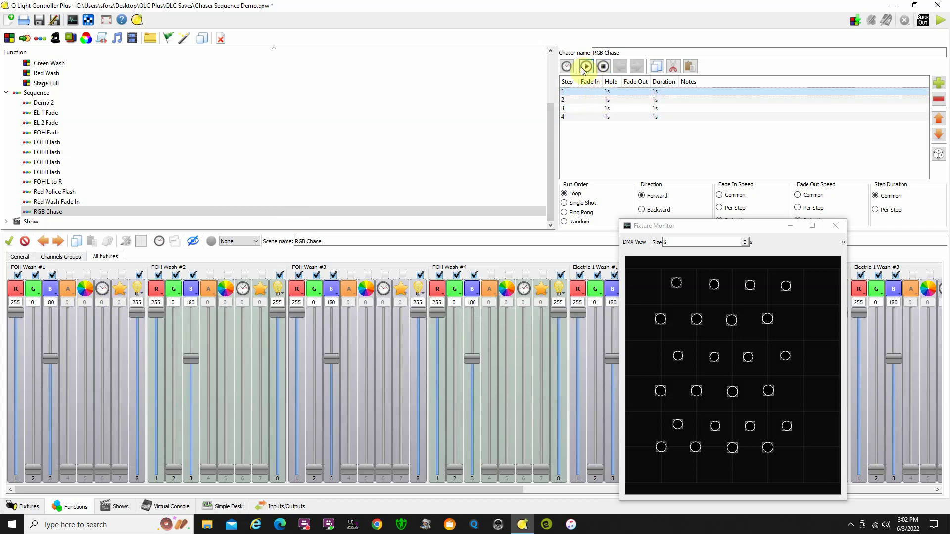
{"action": "left_click", "coordinate": [585, 68]}
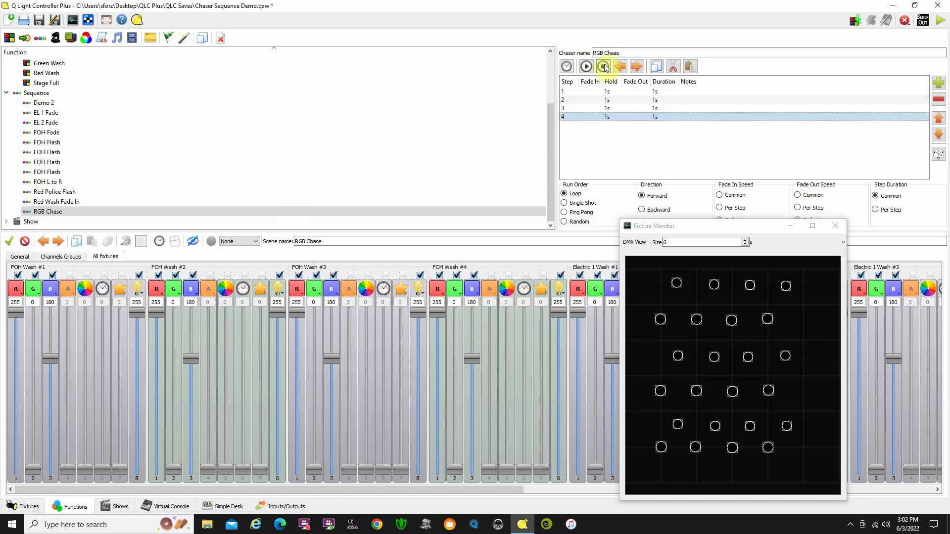
Stop the chase and delete step 4 from RGB Chase.
{"action": "left_click", "coordinate": [603, 68]}
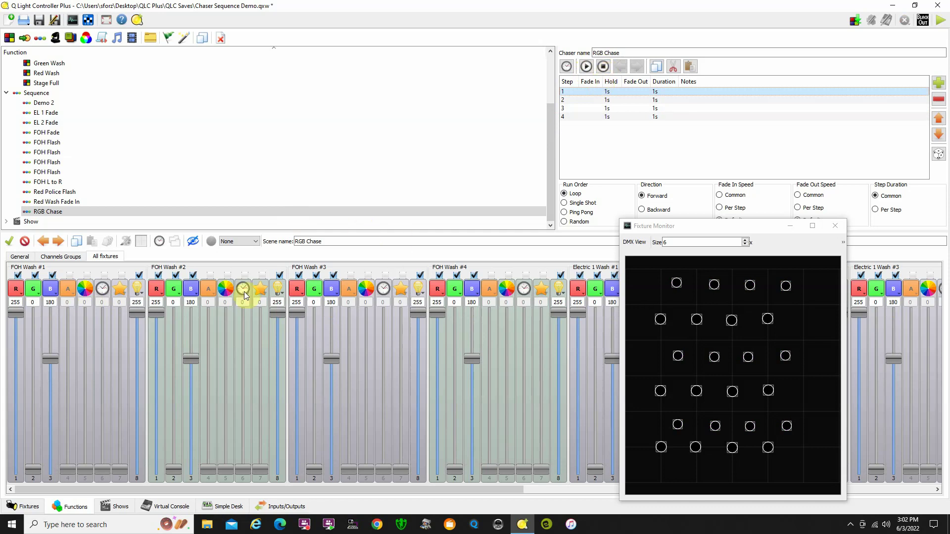
{"action": "left_click", "coordinate": [61, 256]}
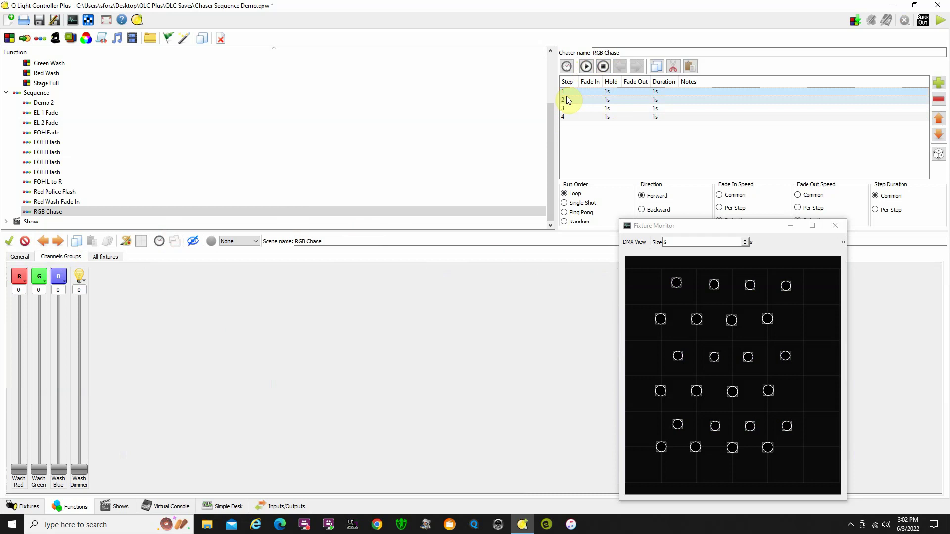
{"action": "left_click", "coordinate": [587, 117]}
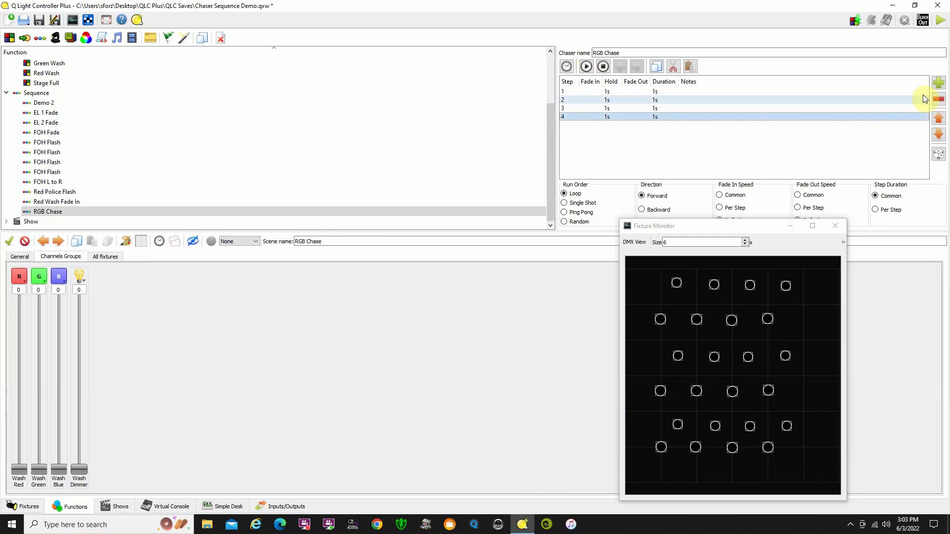
{"action": "left_click", "coordinate": [940, 100]}
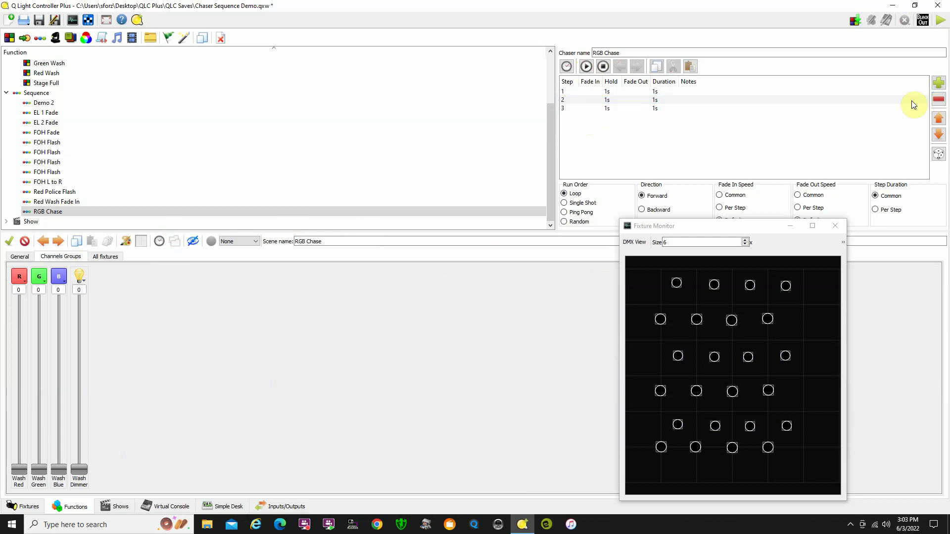
Check the remaining three steps and raise the Wash Red group level to 230.
{"action": "left_click", "coordinate": [608, 92]}
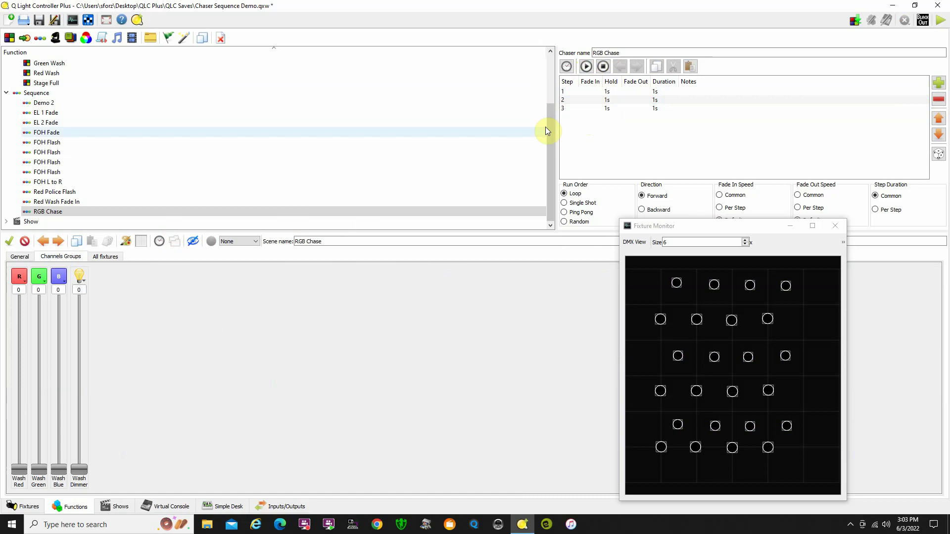
{"action": "left_click", "coordinate": [585, 108]}
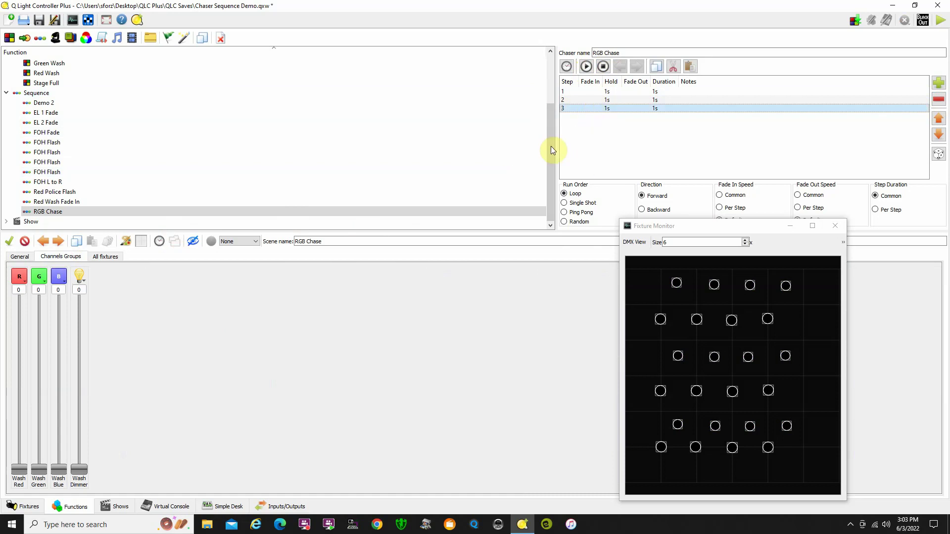
{"action": "left_click", "coordinate": [586, 99]}
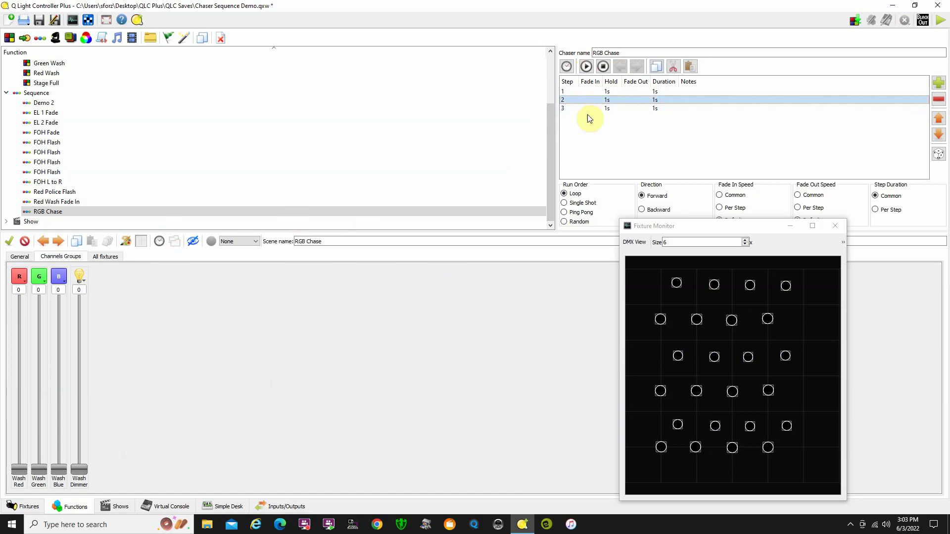
{"action": "left_click", "coordinate": [586, 149]}
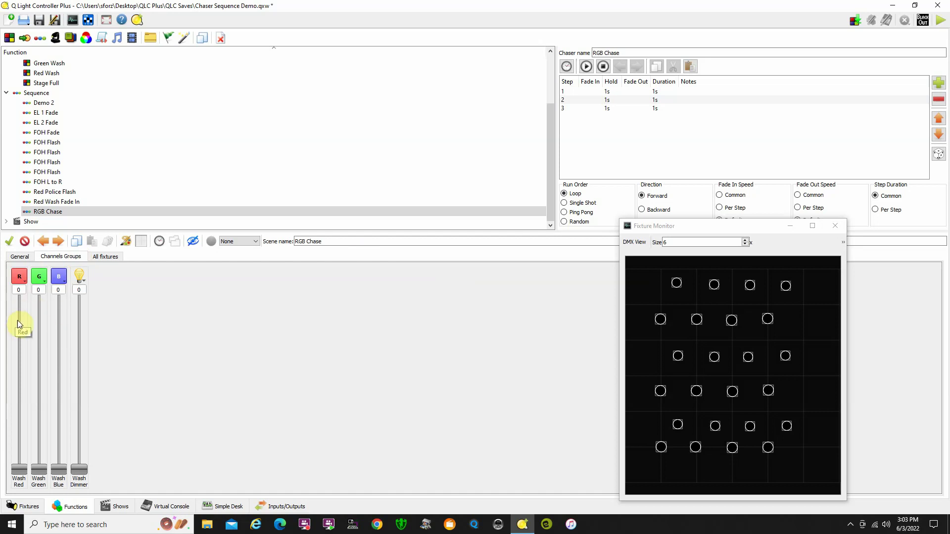
{"action": "left_click_drag", "start_coordinate": [12, 366], "coordinate": [23, 317]}
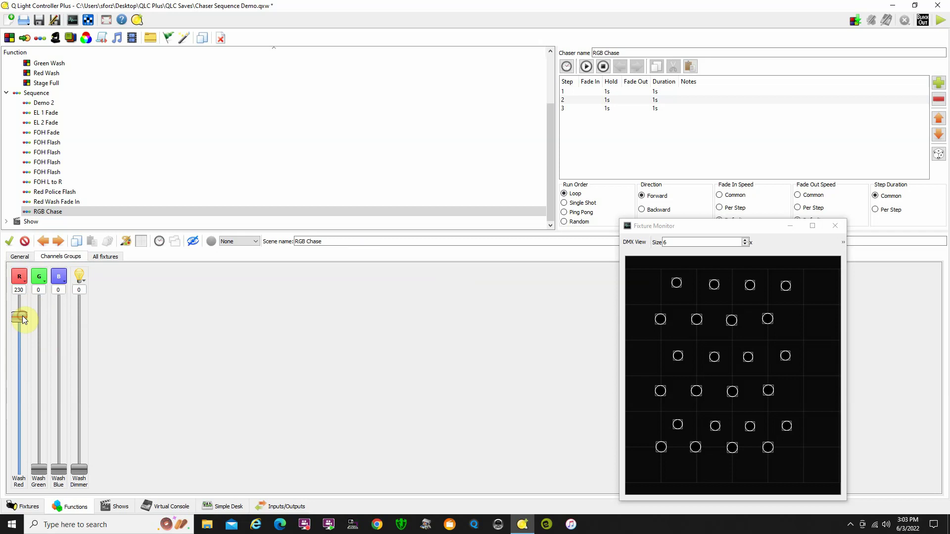
{"action": "left_click", "coordinate": [604, 109]}
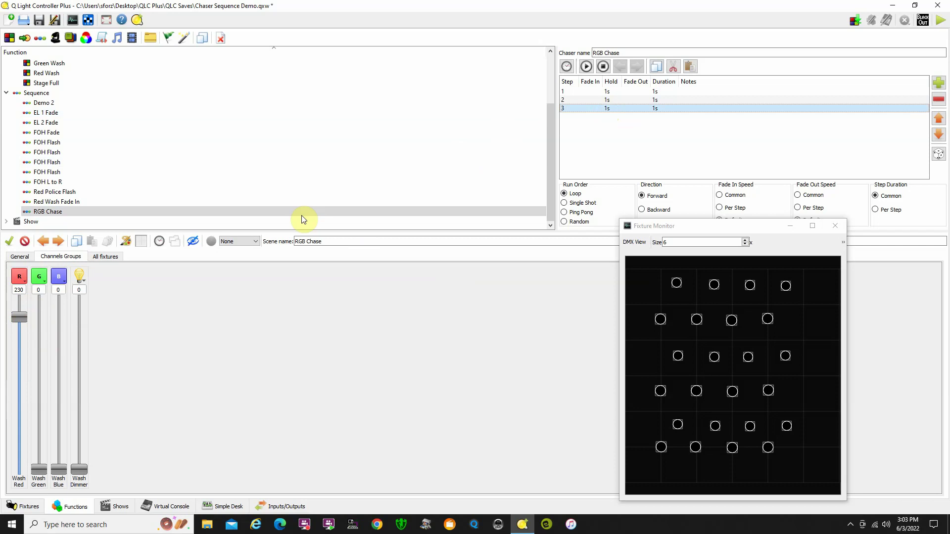
Lower the Wash Red group fader to 227 for step 3 and verify the per-fixture red values.
{"action": "left_click", "coordinate": [105, 257]}
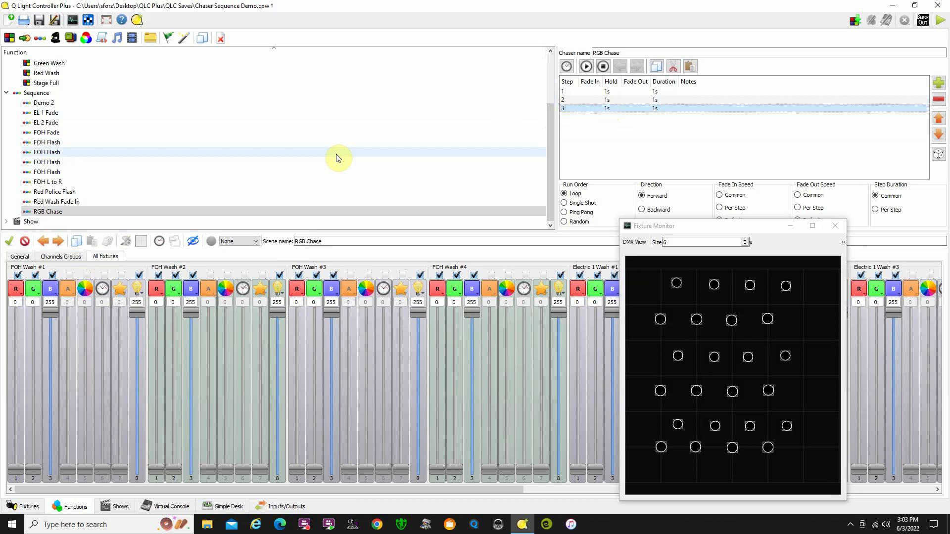
{"action": "left_click", "coordinate": [113, 257]}
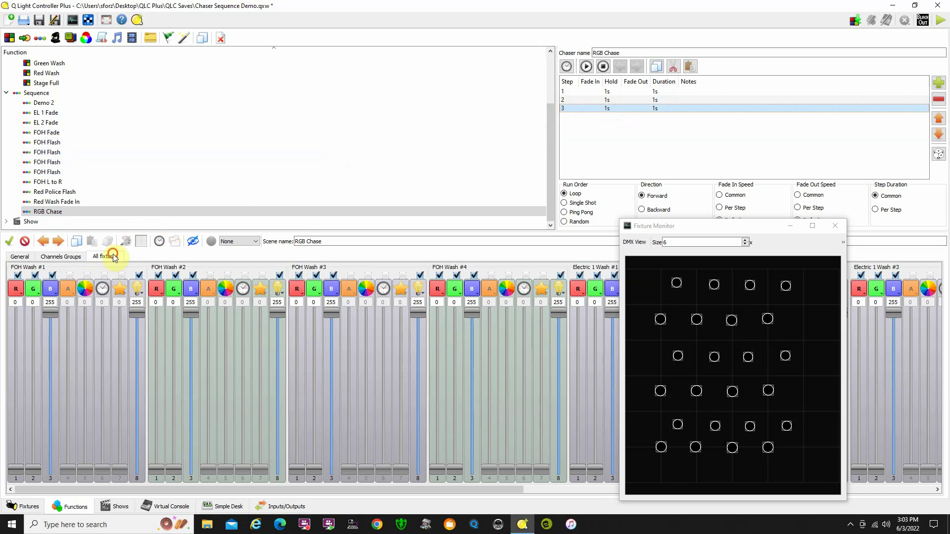
{"action": "left_click", "coordinate": [61, 257]}
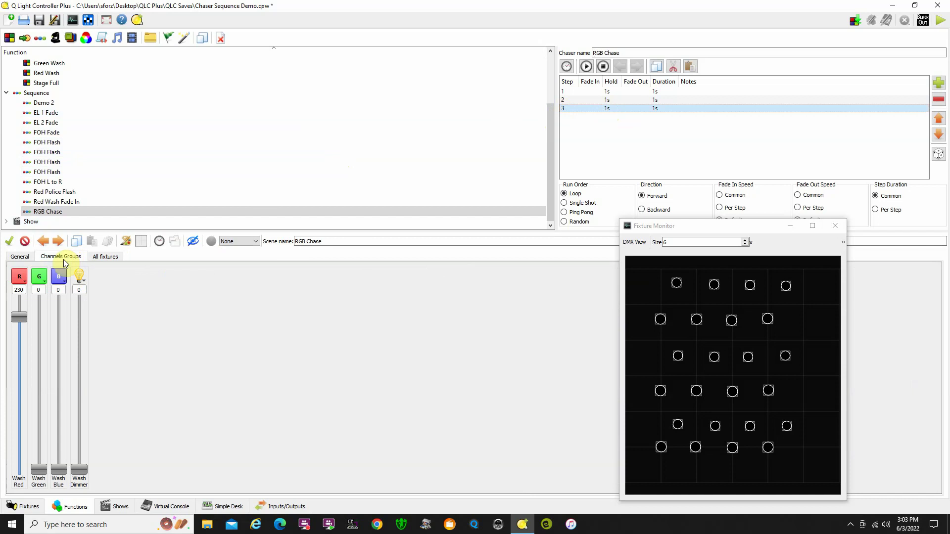
{"action": "left_click", "coordinate": [18, 332]}
{"action": "left_click_drag", "start_coordinate": [17, 332], "coordinate": [18, 320]}
{"action": "left_click", "coordinate": [106, 257]}
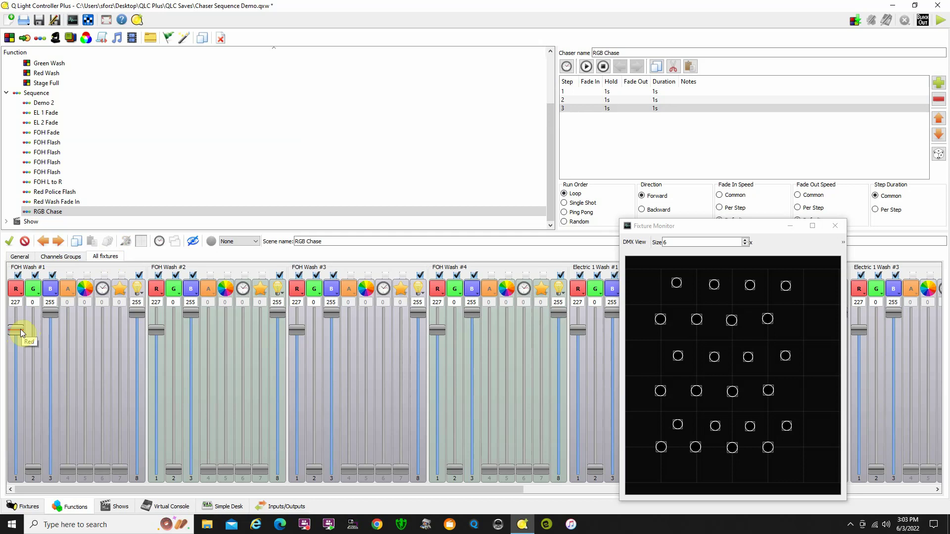
Select only step 3 and pull Wash Red to 0, leaving it pure blue.
{"action": "left_click", "coordinate": [61, 257]}
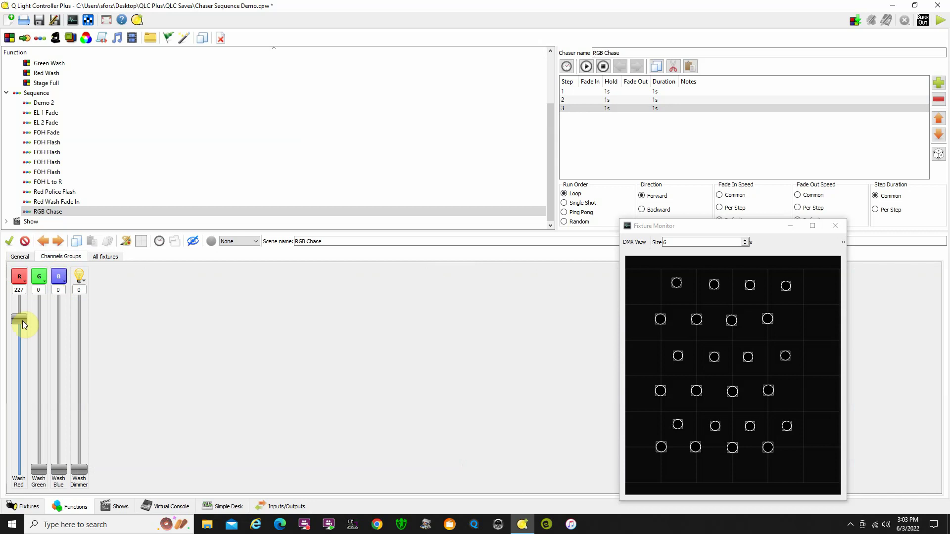
{"action": "left_click", "coordinate": [584, 108]}
{"action": "left_click", "coordinate": [584, 100], "text": "shift"}
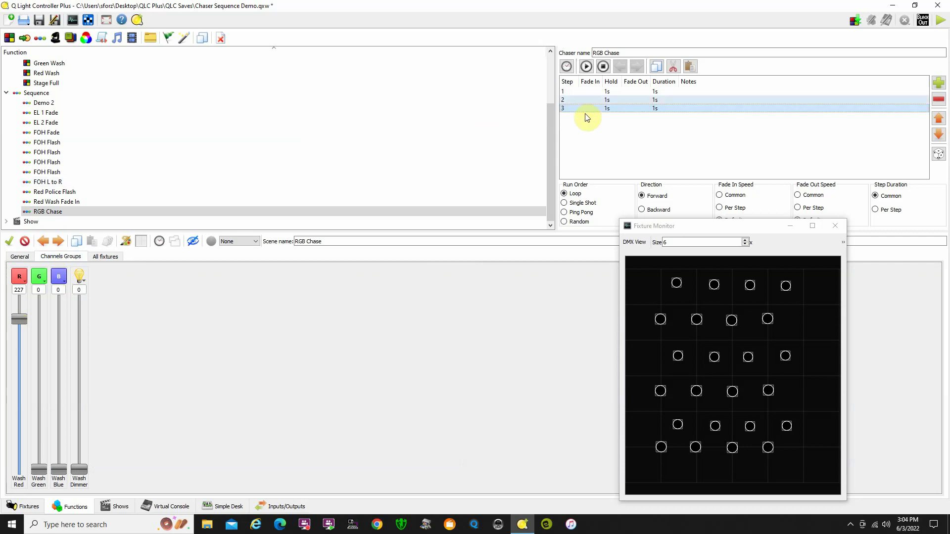
{"action": "left_click", "coordinate": [583, 108]}
{"action": "left_click", "coordinate": [22, 315]}
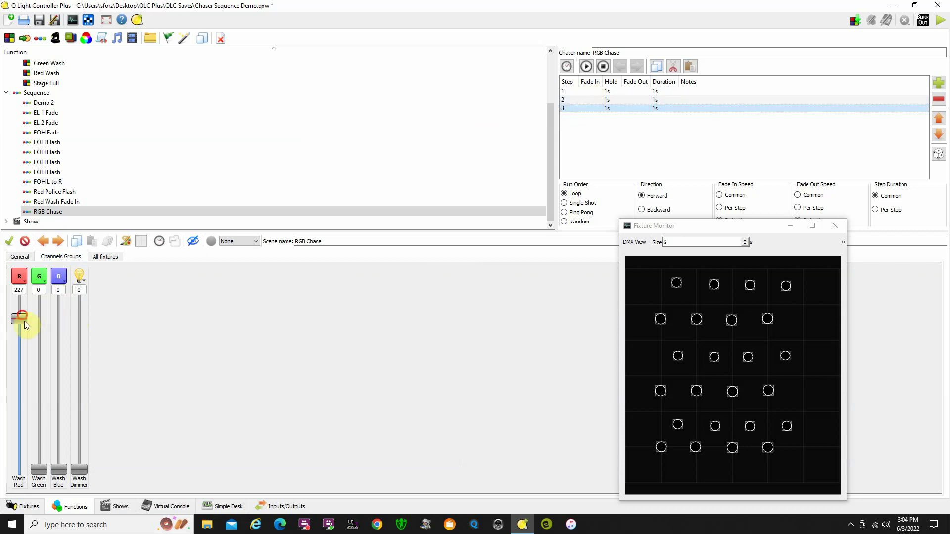
{"action": "left_click_drag", "start_coordinate": [25, 325], "coordinate": [55, 484]}
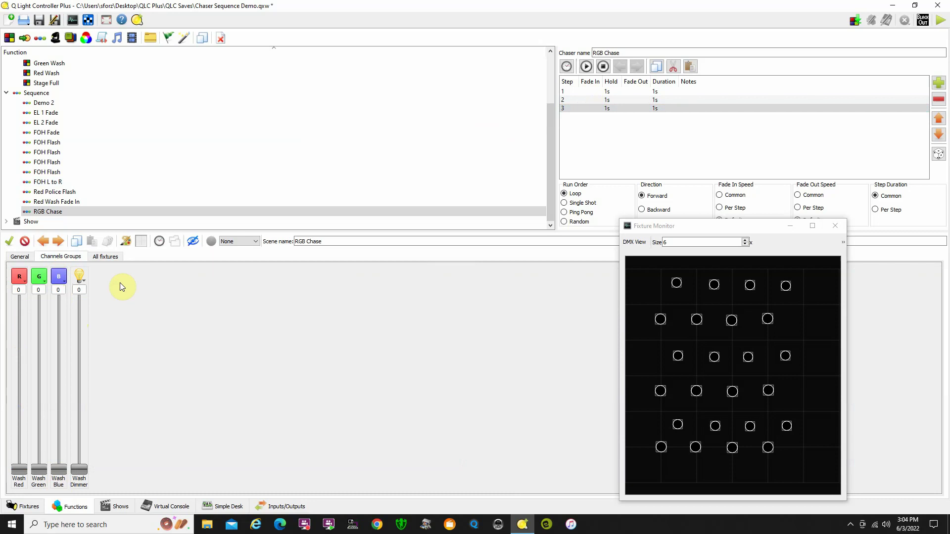
{"action": "left_click", "coordinate": [106, 257]}
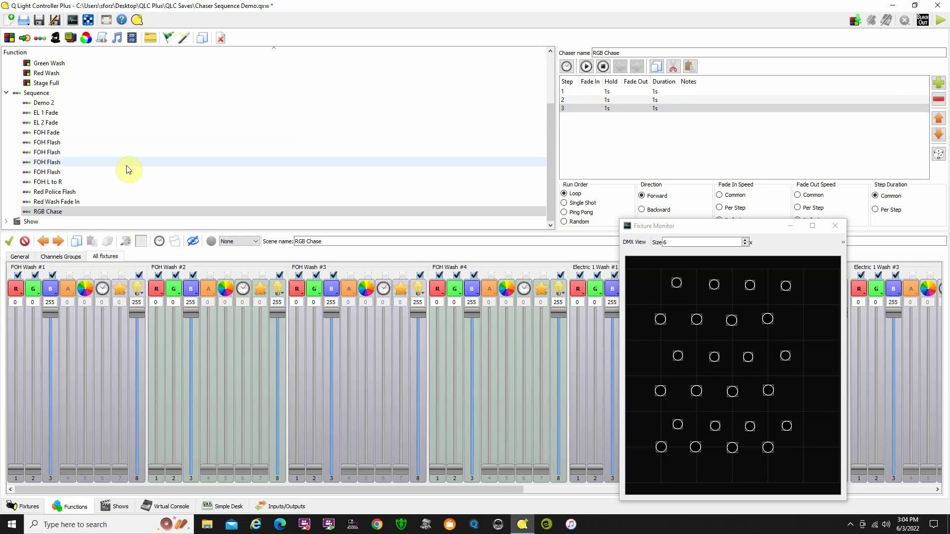
{"action": "left_click", "coordinate": [52, 258]}
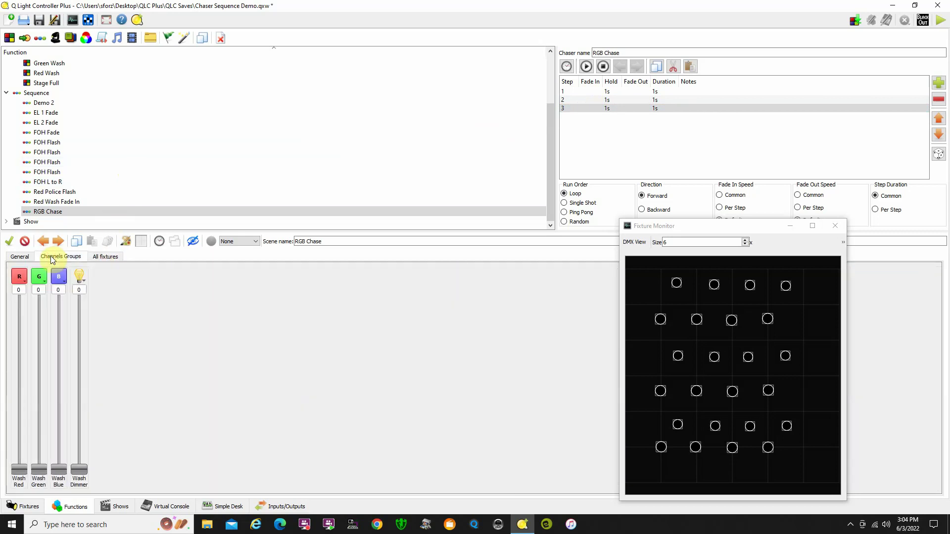
Select step 1, pull Wash Blue to 0 for pure red, and check steps 1–2.
{"action": "left_click", "coordinate": [591, 92]}
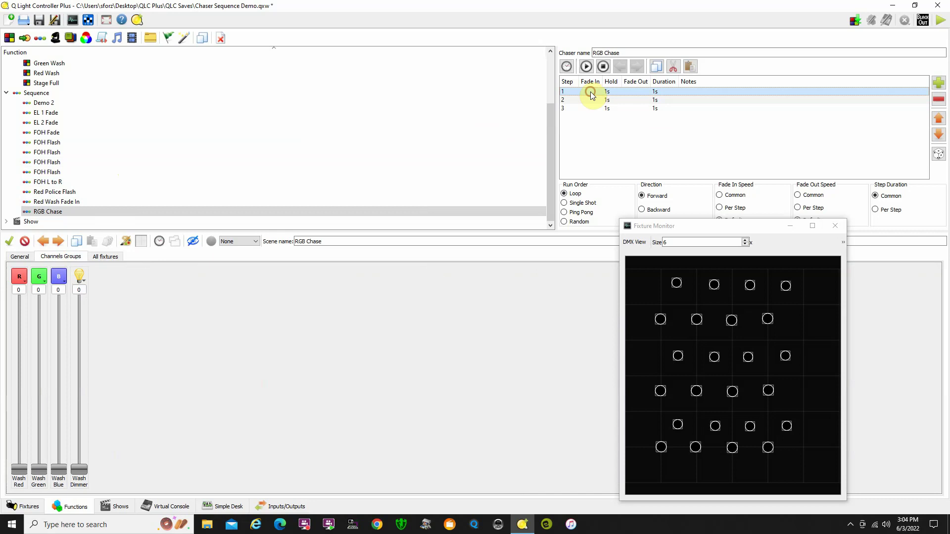
{"action": "left_click", "coordinate": [108, 256]}
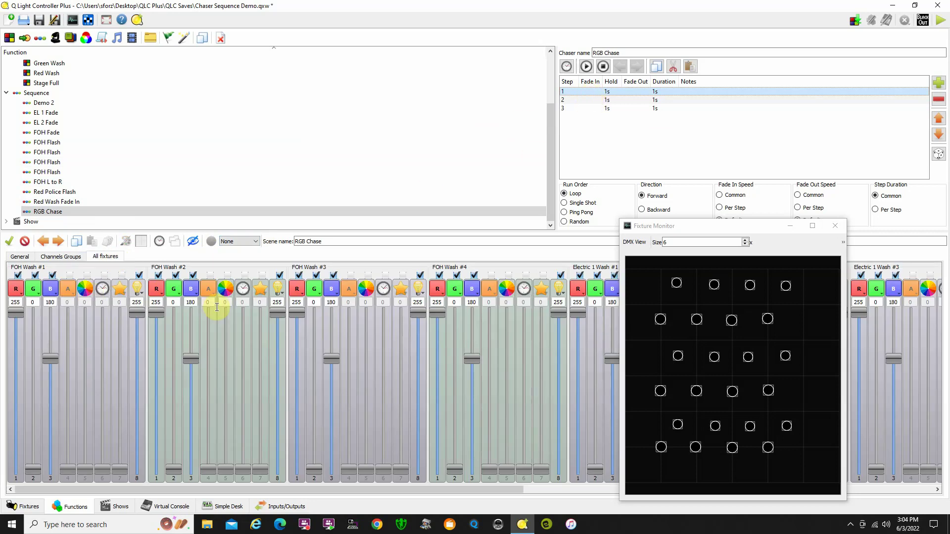
{"action": "left_click", "coordinate": [60, 257]}
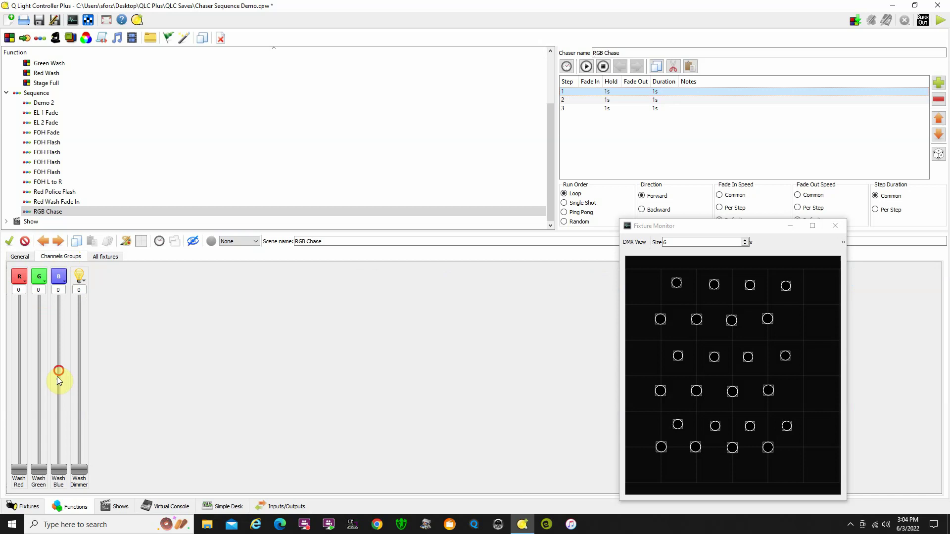
{"action": "left_click_drag", "start_coordinate": [59, 373], "coordinate": [68, 479]}
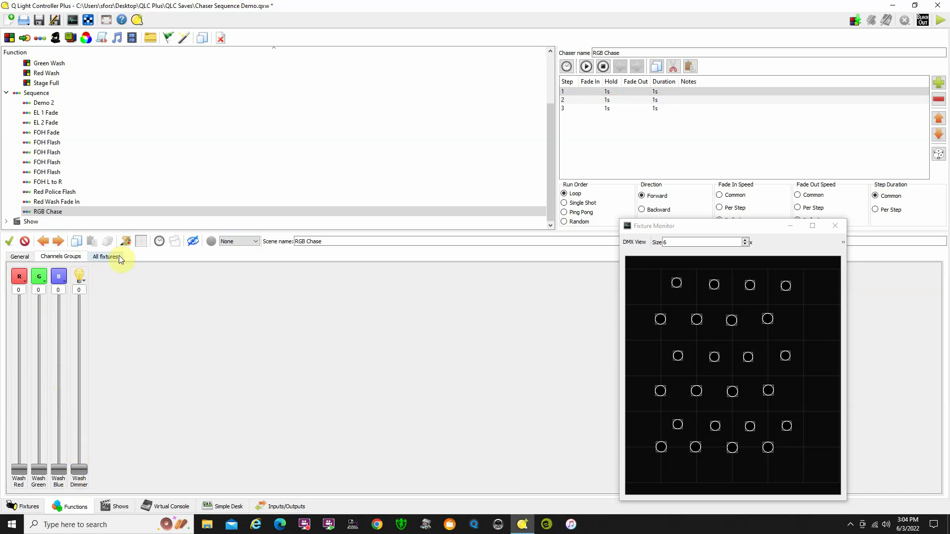
{"action": "left_click", "coordinate": [105, 257]}
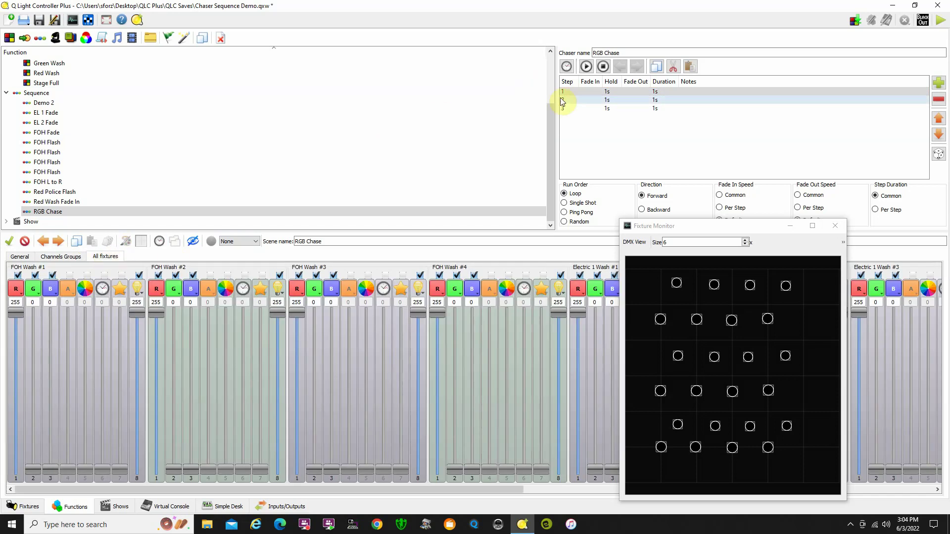
{"action": "left_click", "coordinate": [573, 99]}
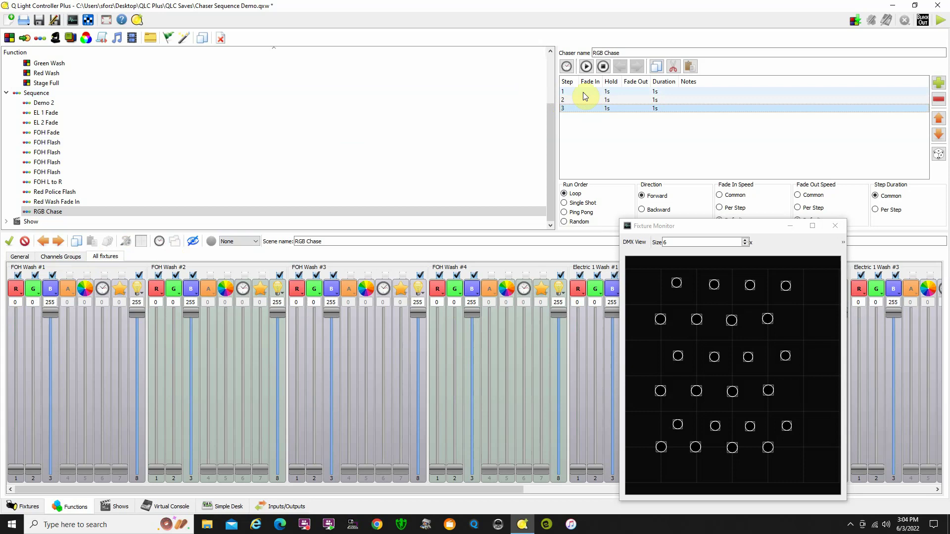
{"action": "left_click", "coordinate": [583, 91]}
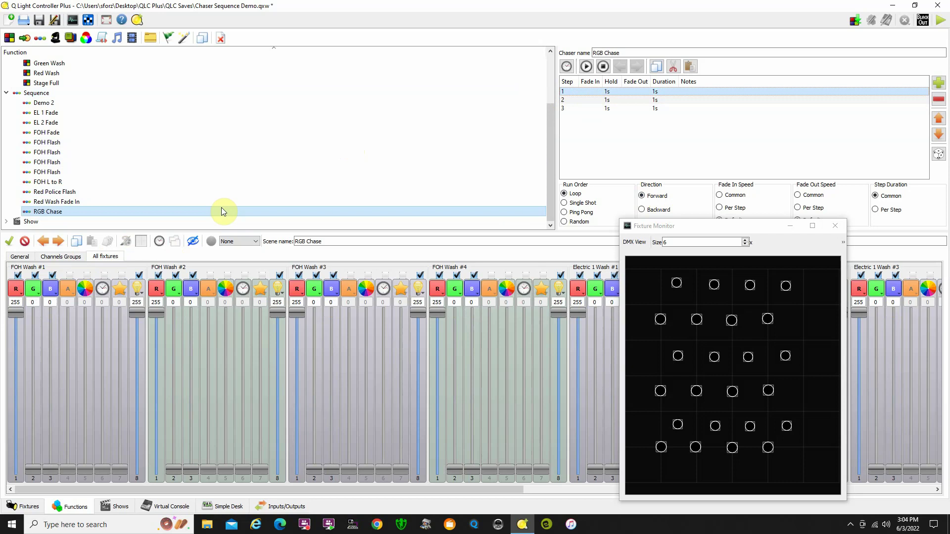
Close RGB Chase and create New Sequence 21 using FOH, Electric 1 and Electric 2 groups, with one step.
{"action": "left_click", "coordinate": [44, 97]}
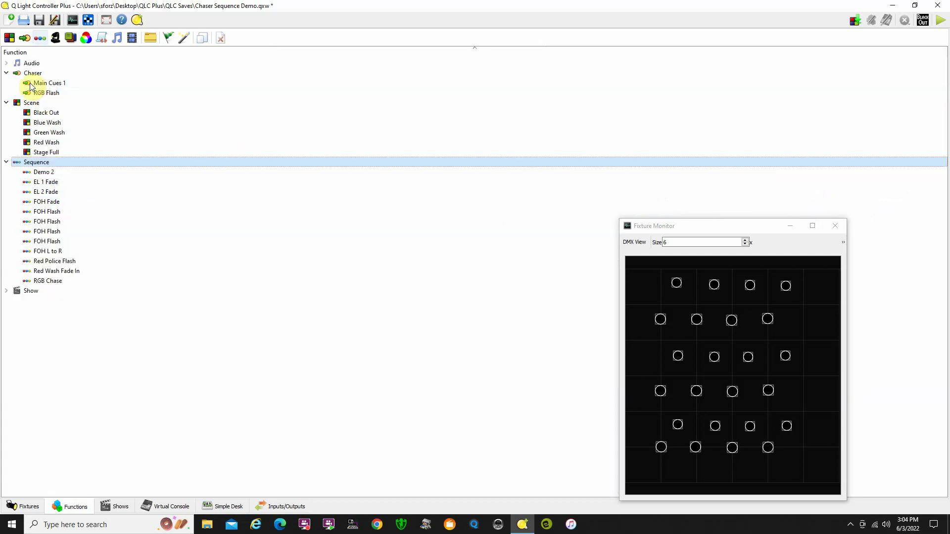
{"action": "left_click", "coordinate": [40, 38]}
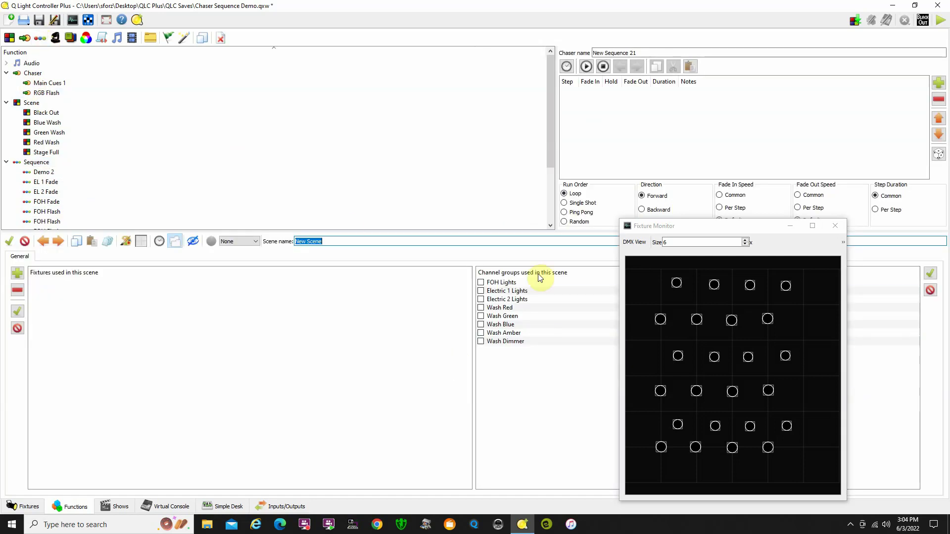
{"action": "left_click", "coordinate": [480, 283]}
{"action": "left_click", "coordinate": [481, 291]}
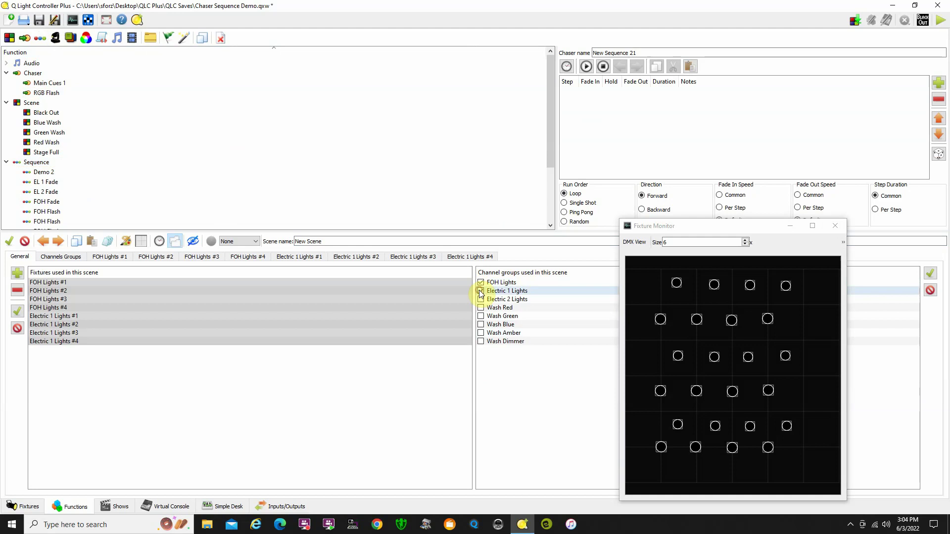
{"action": "left_click", "coordinate": [480, 300]}
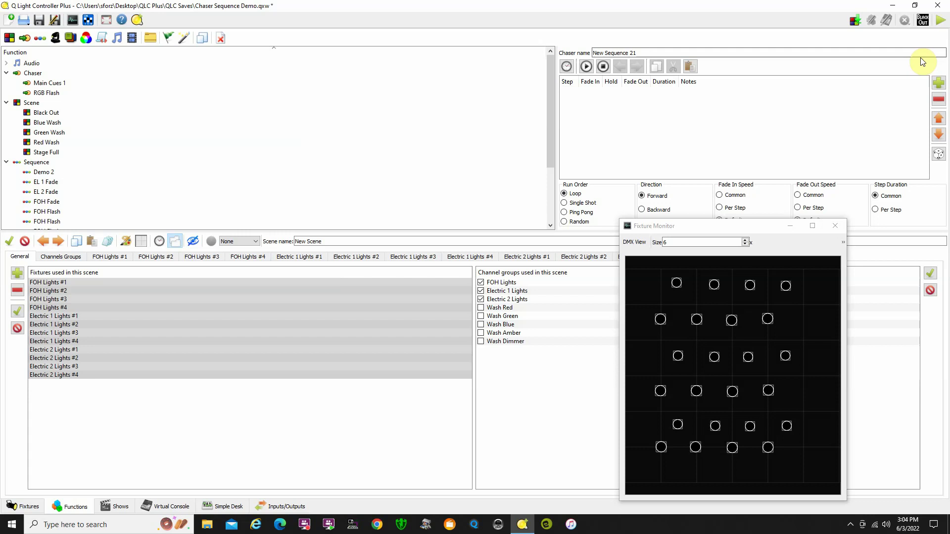
{"action": "left_click", "coordinate": [939, 85]}
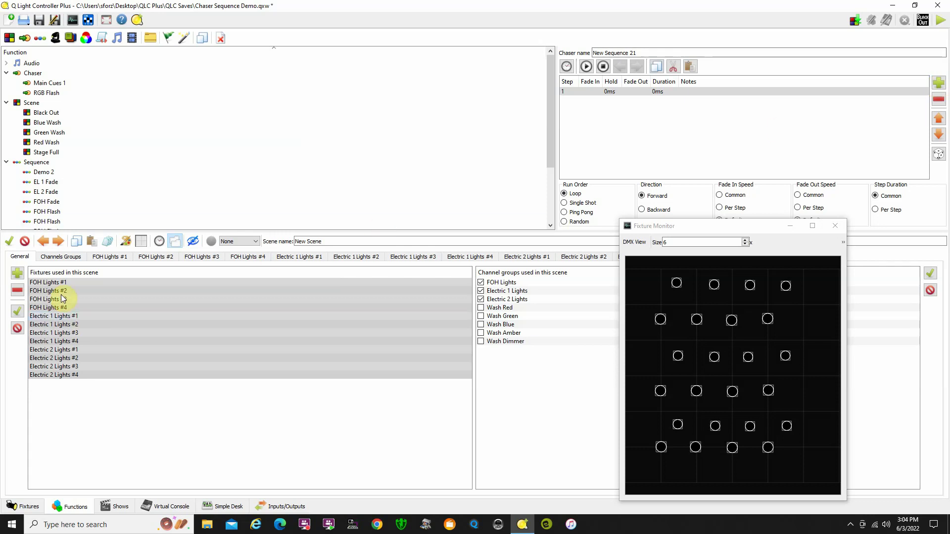
Add steps with FOH at 255, then Electric 1 raised, then Electric 2 at 255; fixture monitor size 6.
{"action": "left_click", "coordinate": [70, 257]}
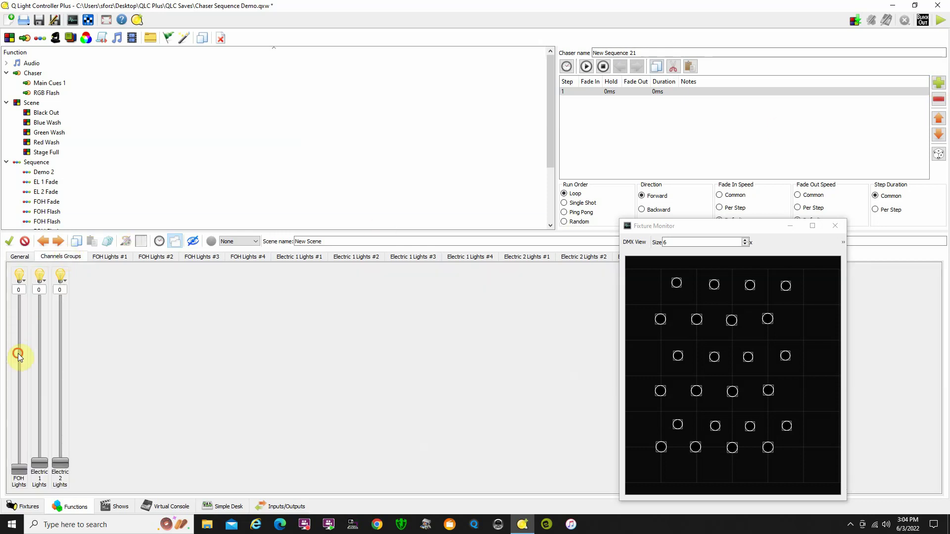
{"action": "left_click_drag", "start_coordinate": [17, 354], "coordinate": [20, 298]}
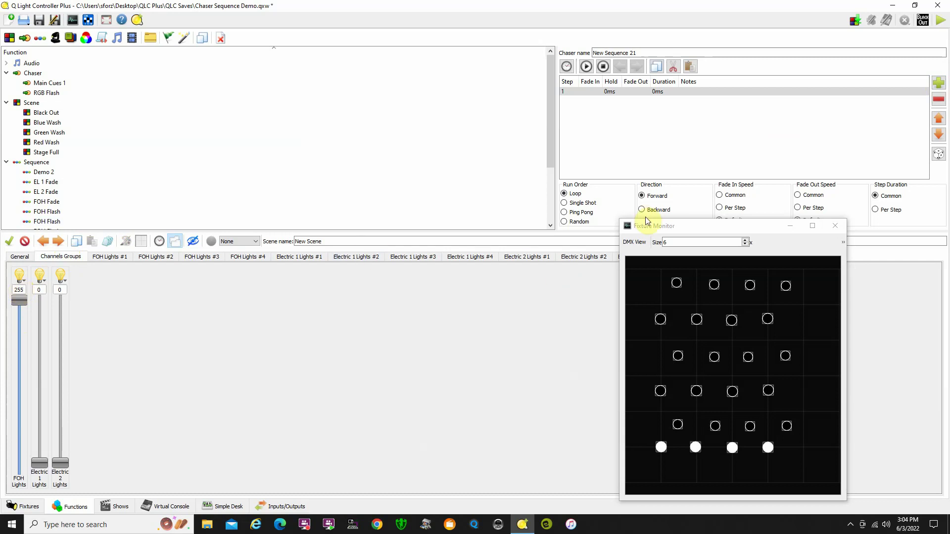
{"action": "left_click", "coordinate": [939, 84]}
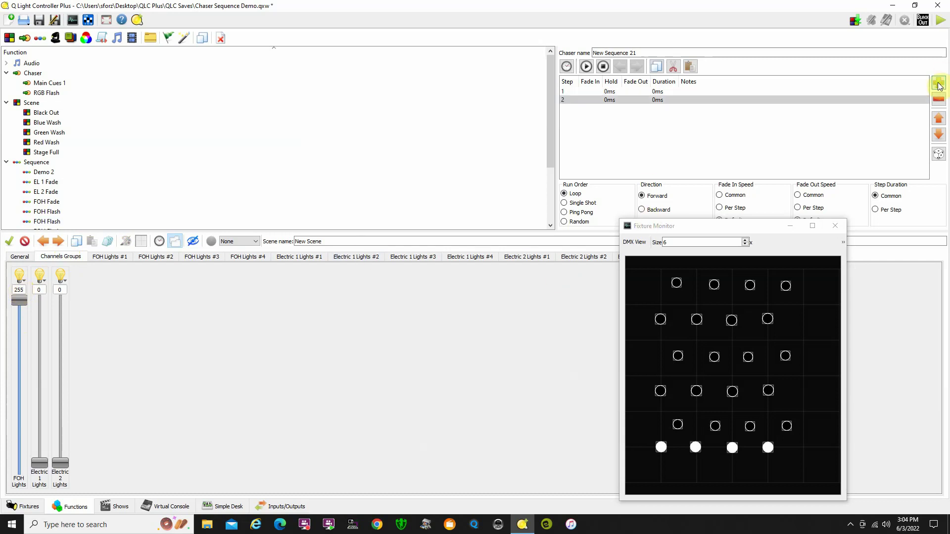
{"action": "left_click_drag", "start_coordinate": [37, 364], "coordinate": [45, 299]}
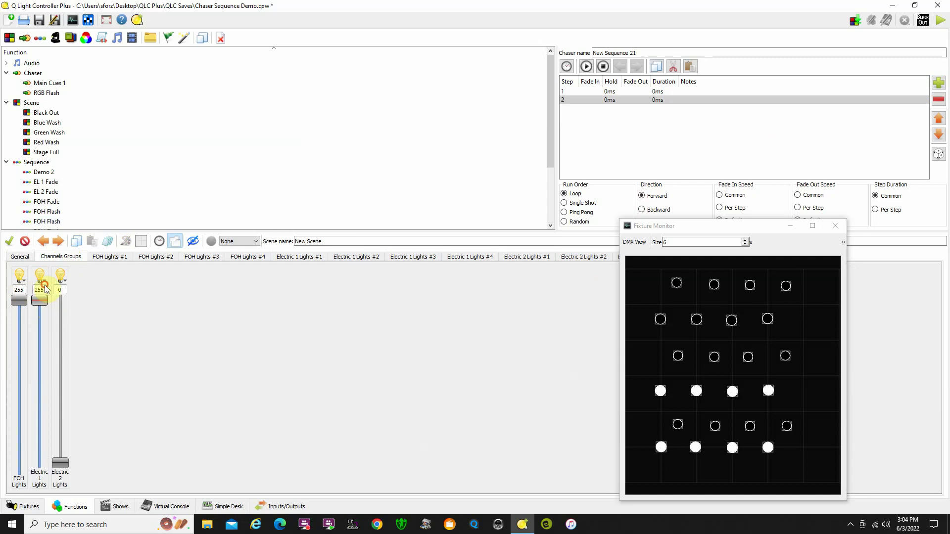
{"action": "left_click", "coordinate": [940, 84]}
{"action": "left_click_drag", "start_coordinate": [64, 336], "coordinate": [73, 282]}
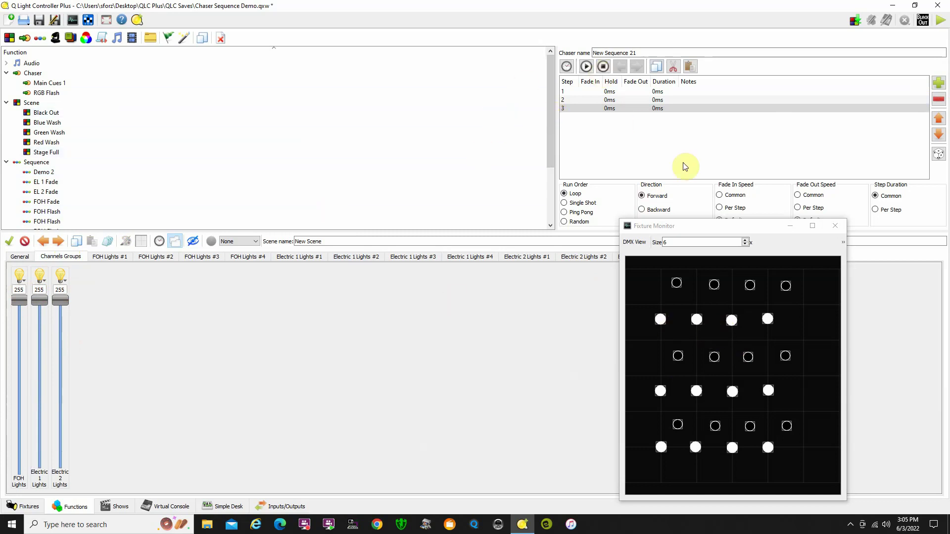
{"action": "left_click_drag", "start_coordinate": [719, 225], "coordinate": [702, 236]}
{"action": "key", "text": "Up"}
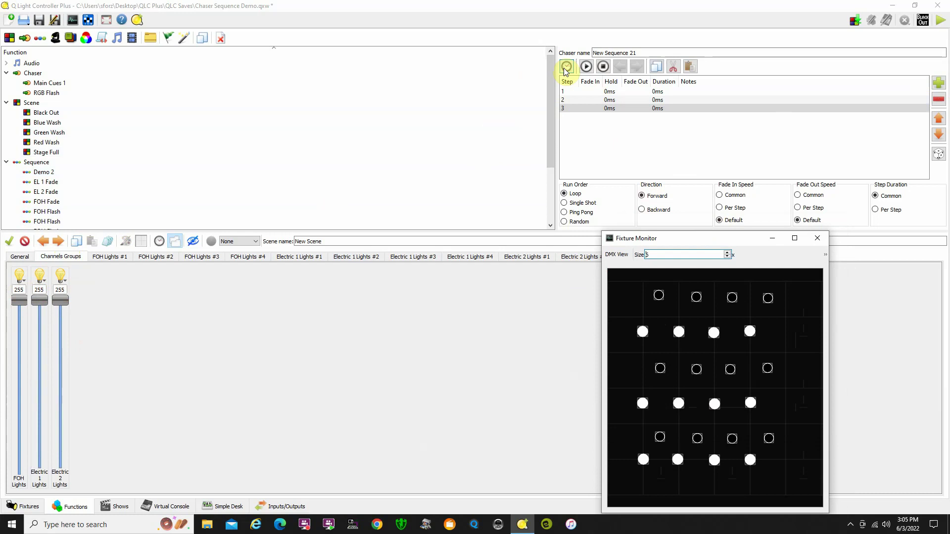
Set Fade In and Fade Out to Common, with a 2 s common fade-in and 1 s hold.
{"action": "left_click", "coordinate": [719, 195]}
{"action": "left_click", "coordinate": [798, 196]}
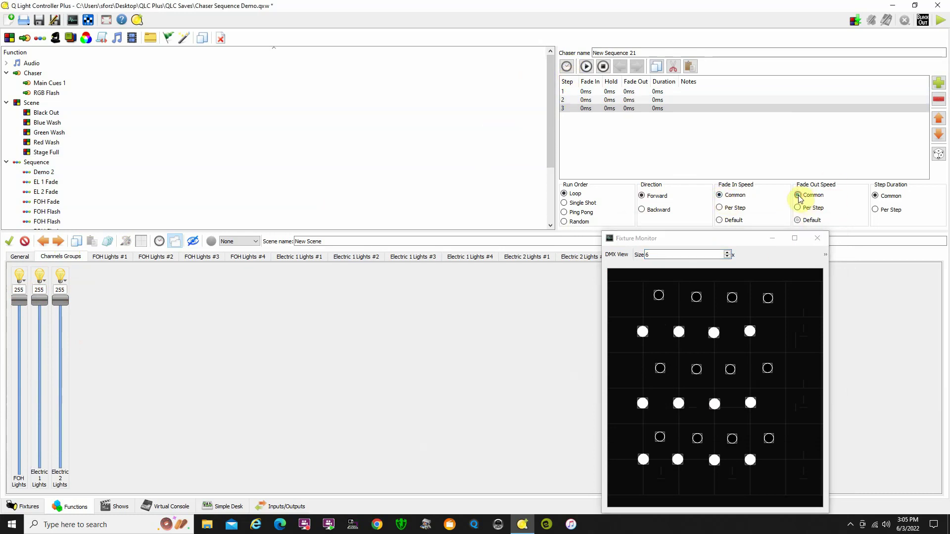
{"action": "left_click", "coordinate": [567, 67]}
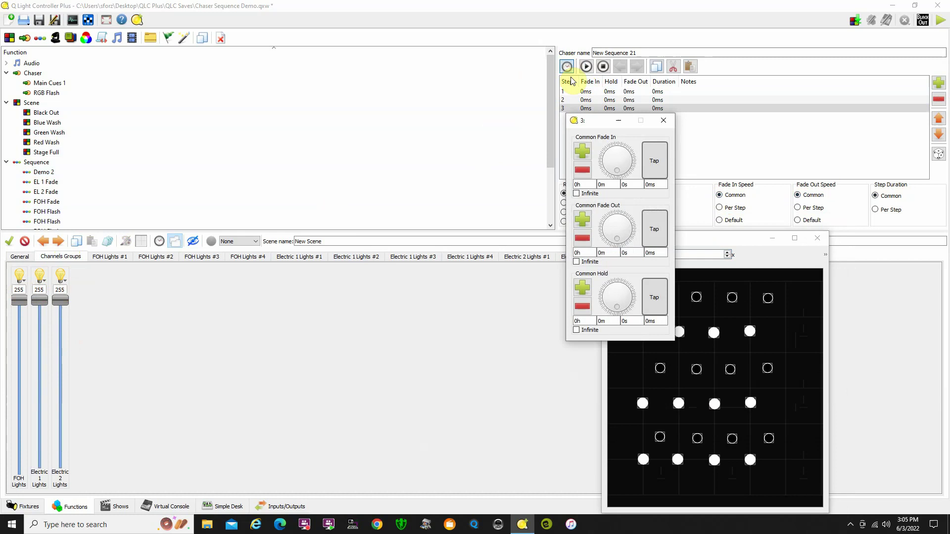
{"action": "left_click", "coordinate": [582, 152]}
{"action": "left_click", "coordinate": [582, 151]}
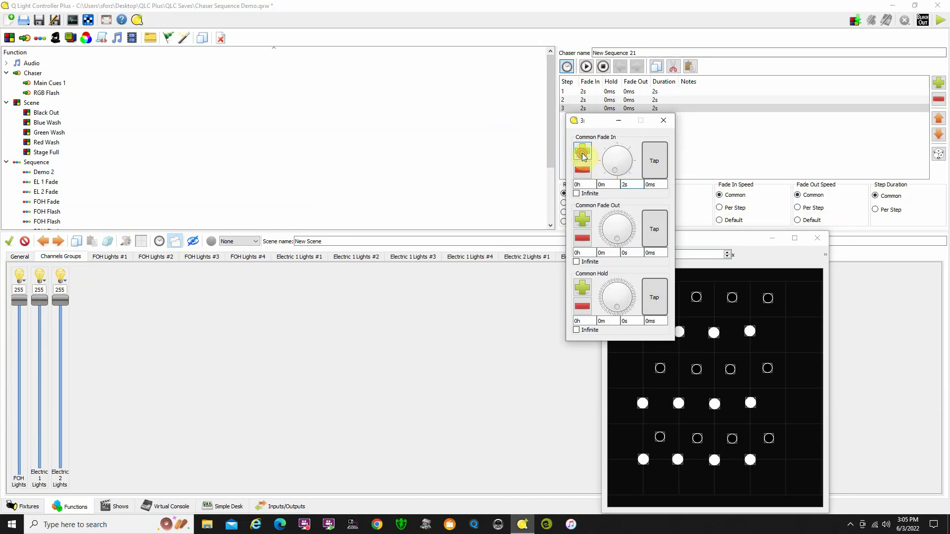
{"action": "left_click", "coordinate": [582, 288]}
{"action": "left_click", "coordinate": [664, 120]}
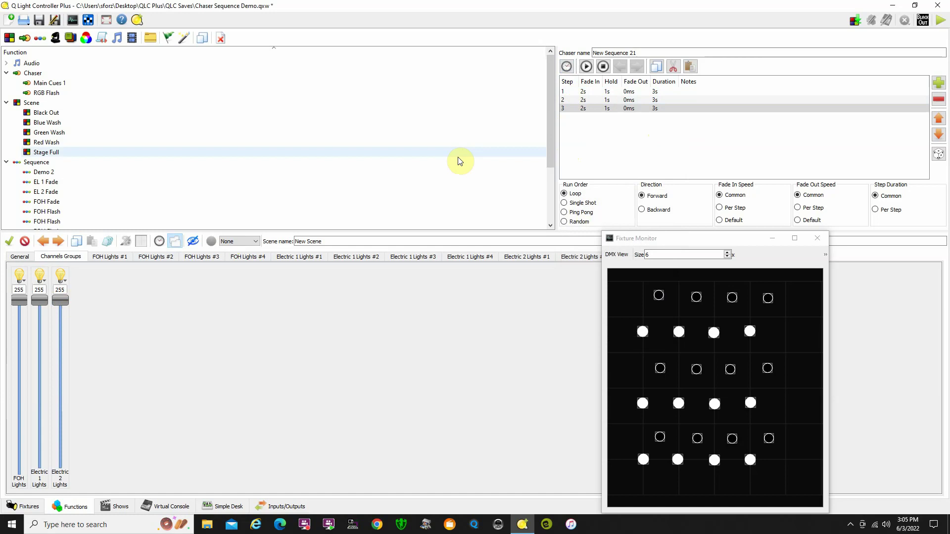
Review step 1's fixture levels, then pull the Electric 1 and Electric 2 group faders to 0.
{"action": "left_click", "coordinate": [594, 92]}
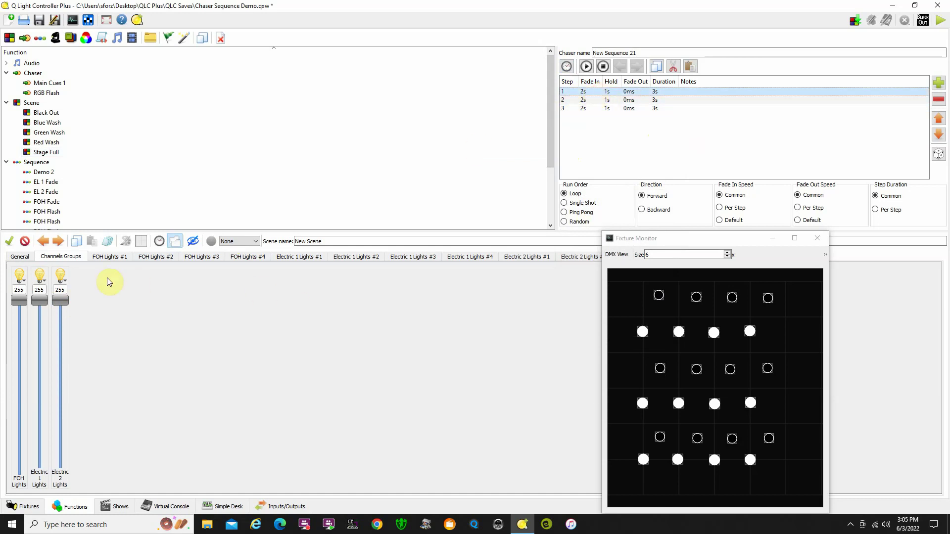
{"action": "left_click", "coordinate": [110, 257]}
{"action": "left_click", "coordinate": [75, 258]}
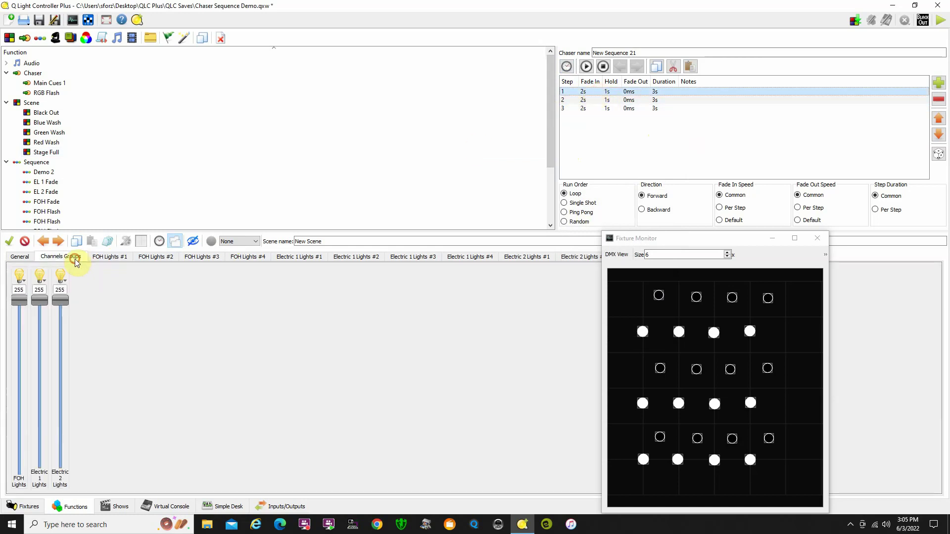
{"action": "left_click", "coordinate": [113, 257]}
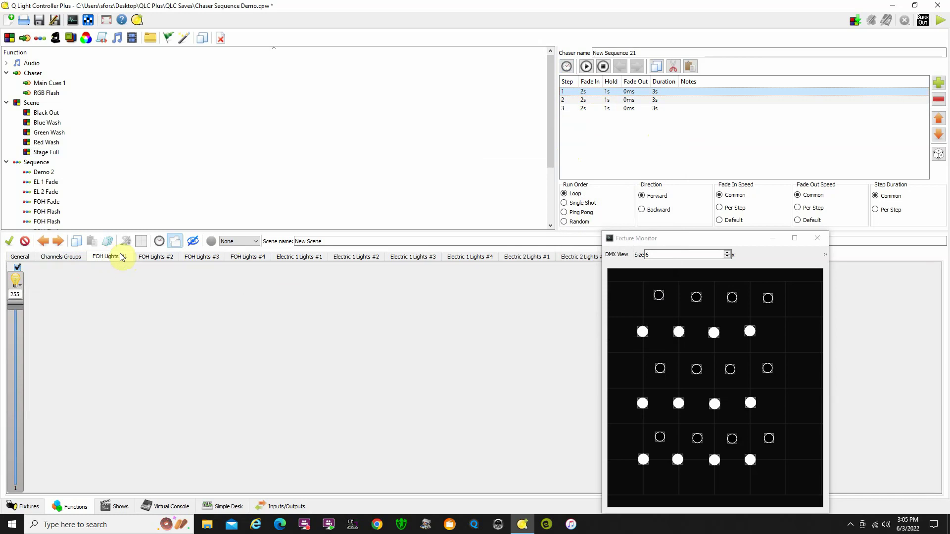
{"action": "left_click", "coordinate": [174, 241]}
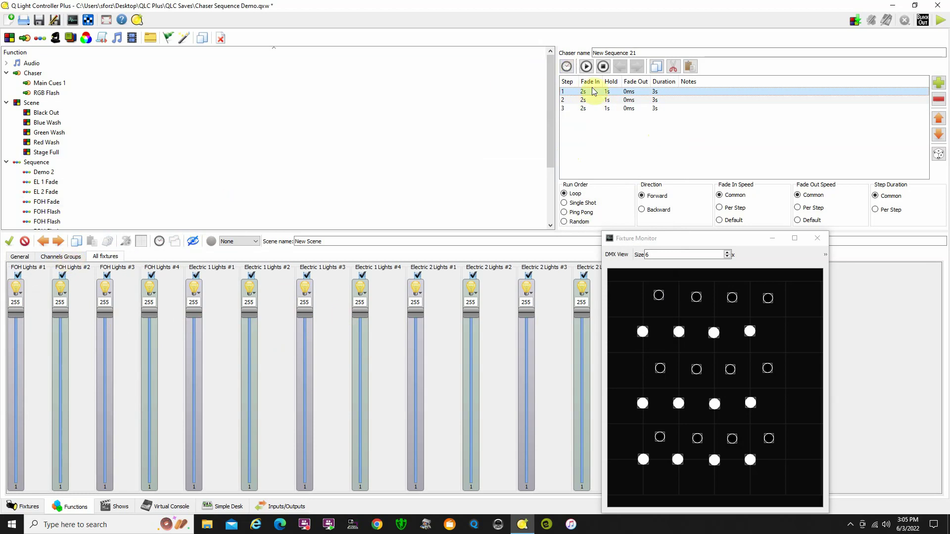
{"action": "left_click", "coordinate": [60, 257]}
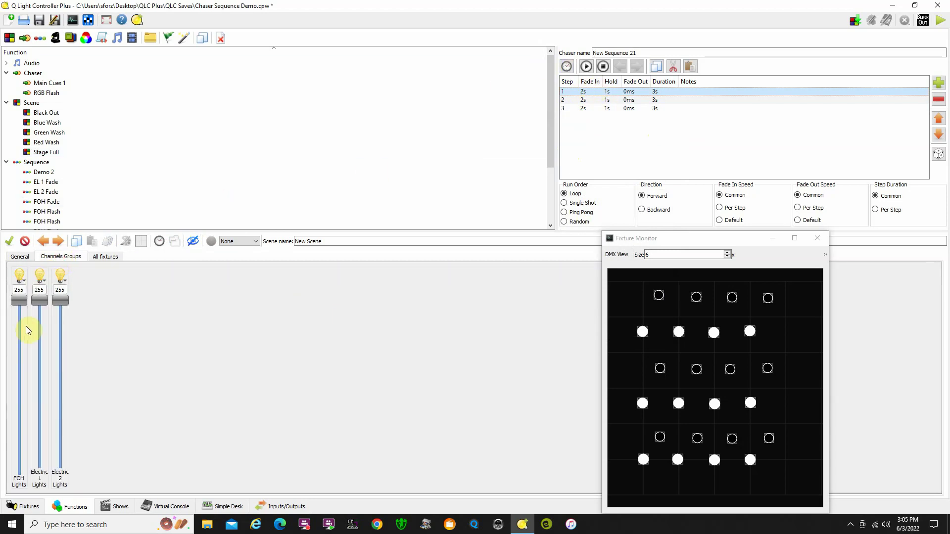
{"action": "left_click_drag", "start_coordinate": [21, 303], "coordinate": [39, 463]}
{"action": "left_click_drag", "start_coordinate": [59, 409], "coordinate": [60, 463]}
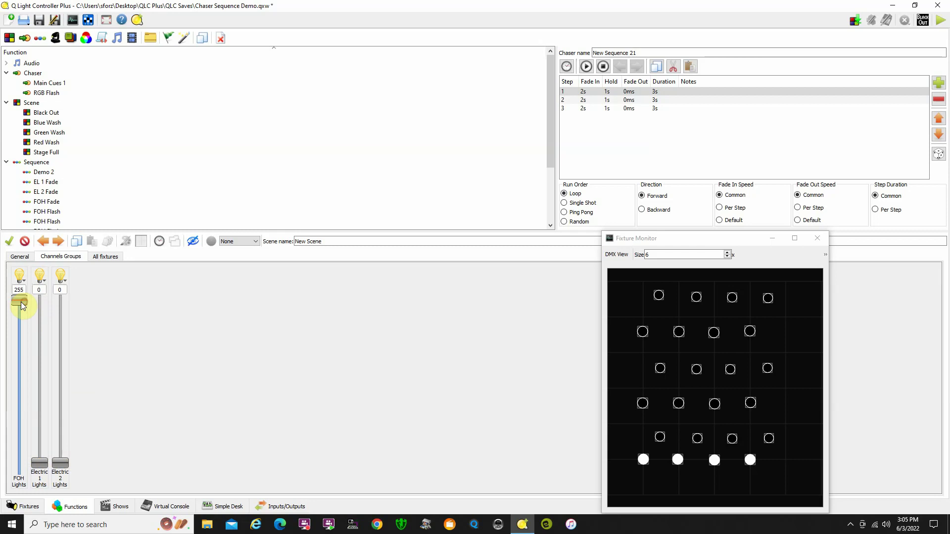
{"action": "left_click", "coordinate": [109, 258]}
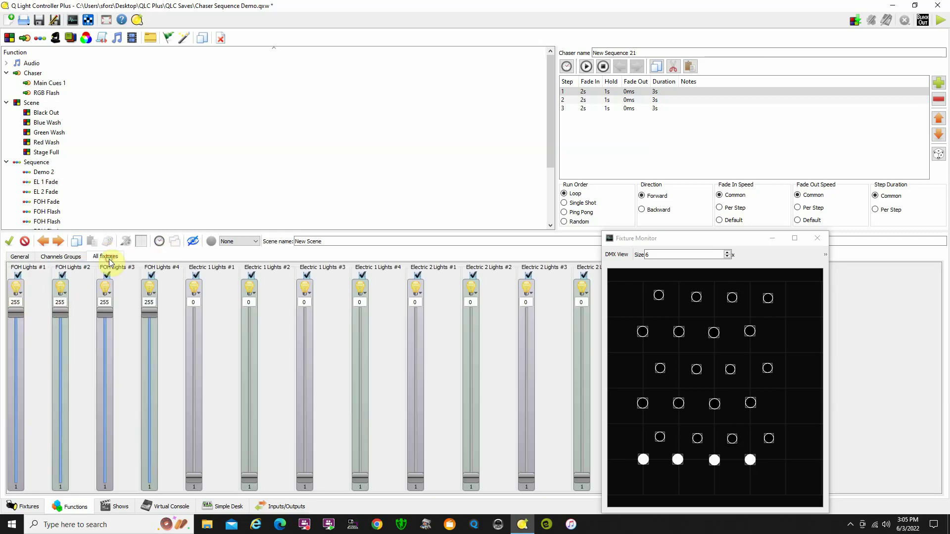
{"action": "left_click", "coordinate": [592, 101]}
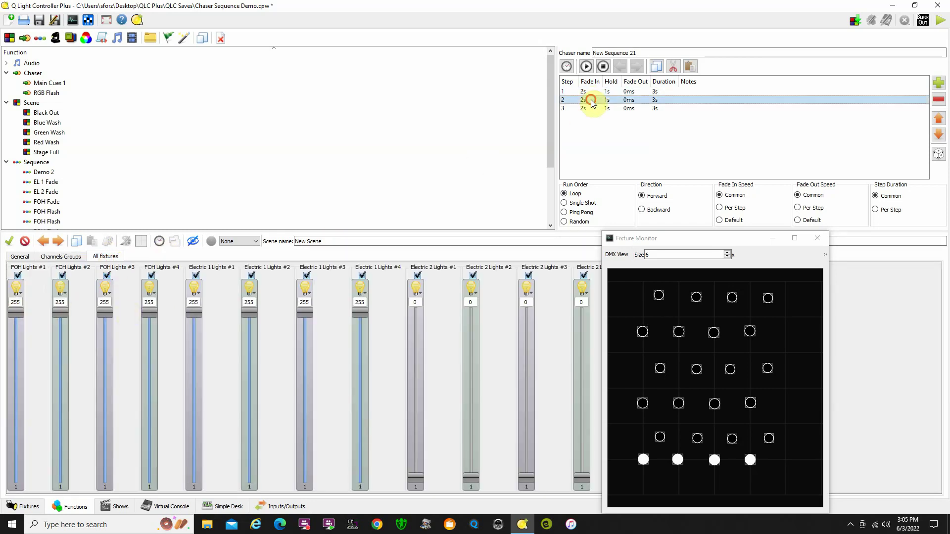
{"action": "left_click", "coordinate": [608, 110]}
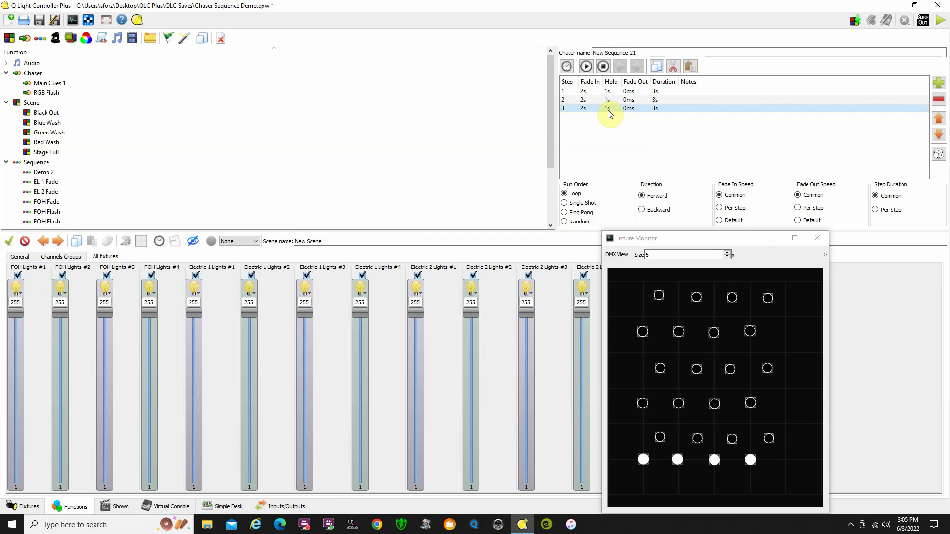
{"action": "left_click", "coordinate": [587, 93]}
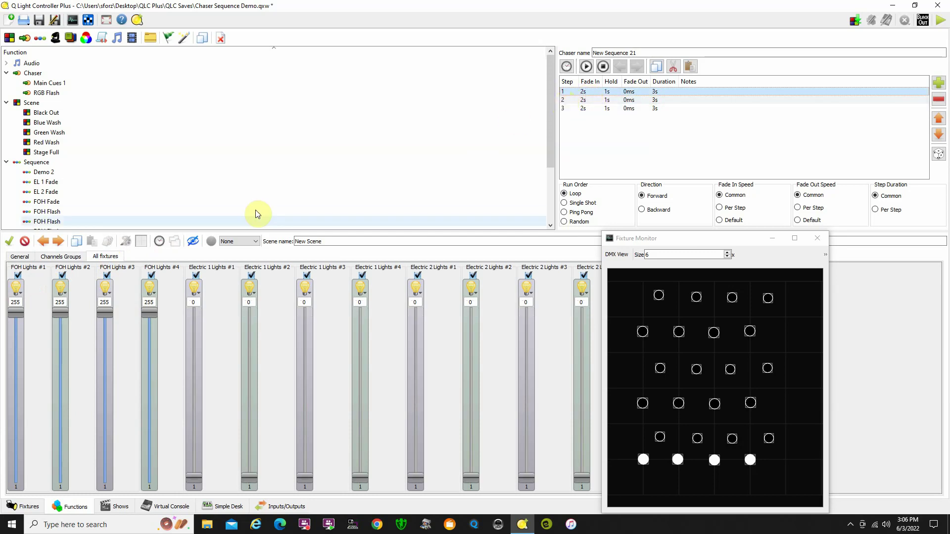
{"action": "left_click", "coordinate": [65, 256]}
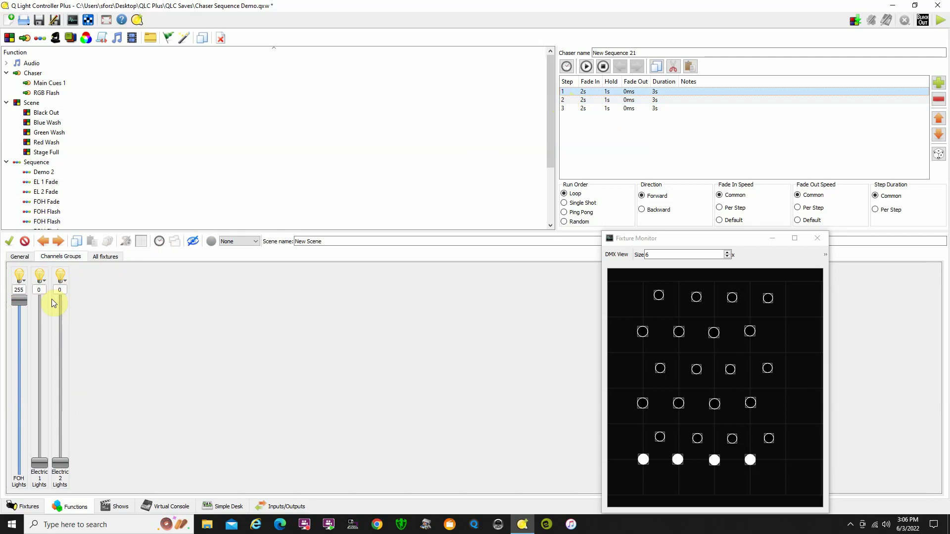
{"action": "scroll", "coordinate": [128, 198], "scroll_direction": "down", "scroll_amount": 3}
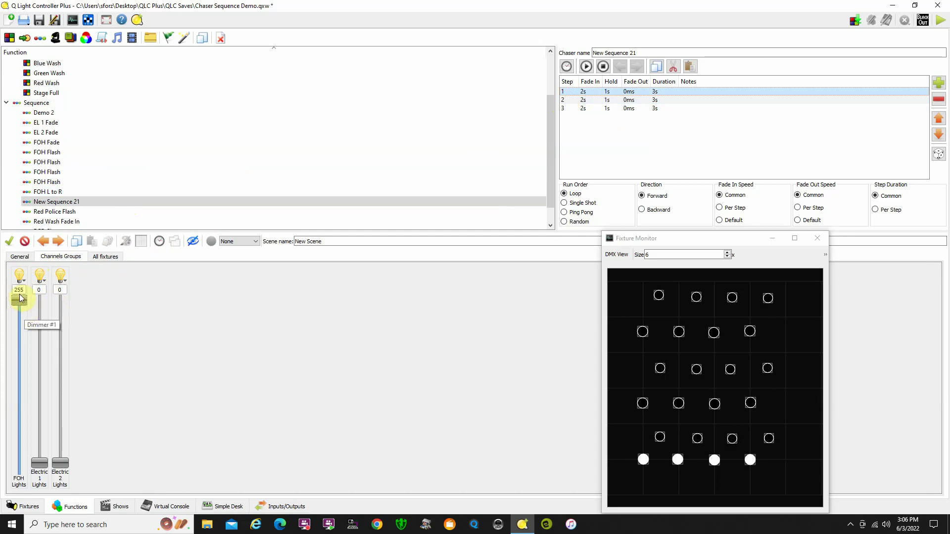
{"action": "left_click", "coordinate": [594, 169]}
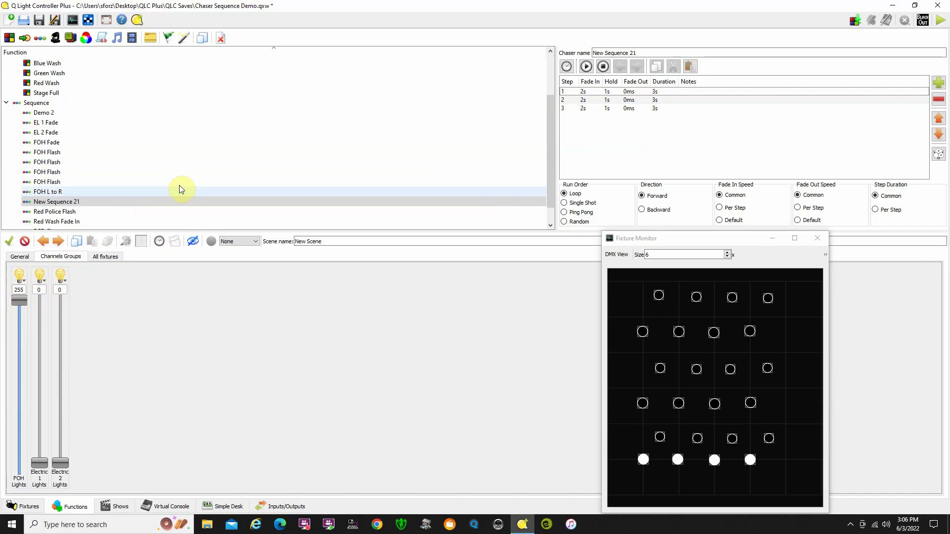
{"action": "left_click", "coordinate": [114, 191]}
{"action": "left_click", "coordinate": [102, 201]}
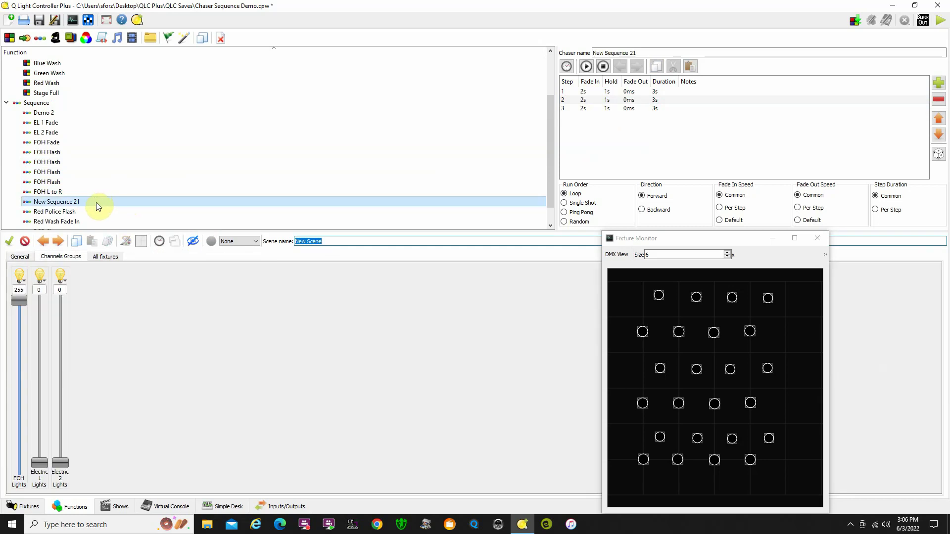
{"action": "left_click", "coordinate": [579, 176]}
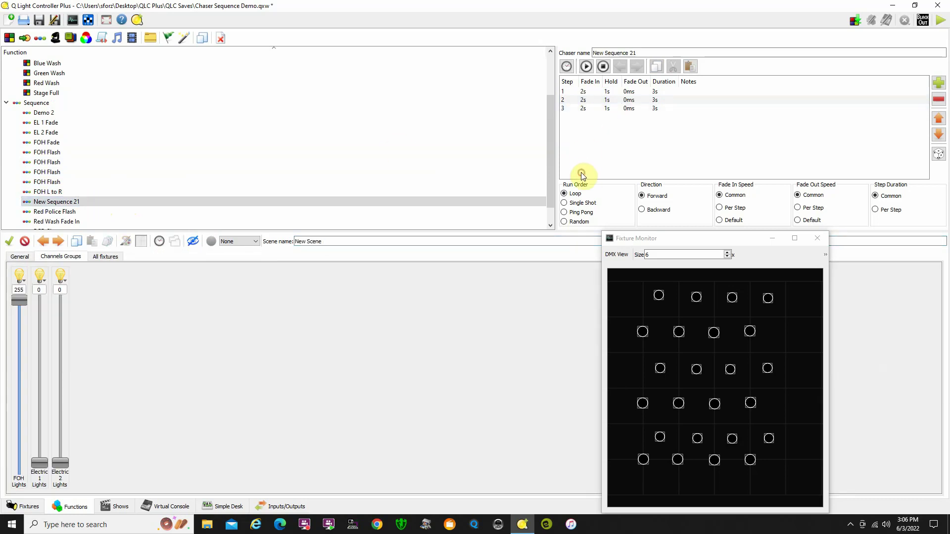
{"action": "left_click_drag", "start_coordinate": [19, 301], "coordinate": [21, 470]}
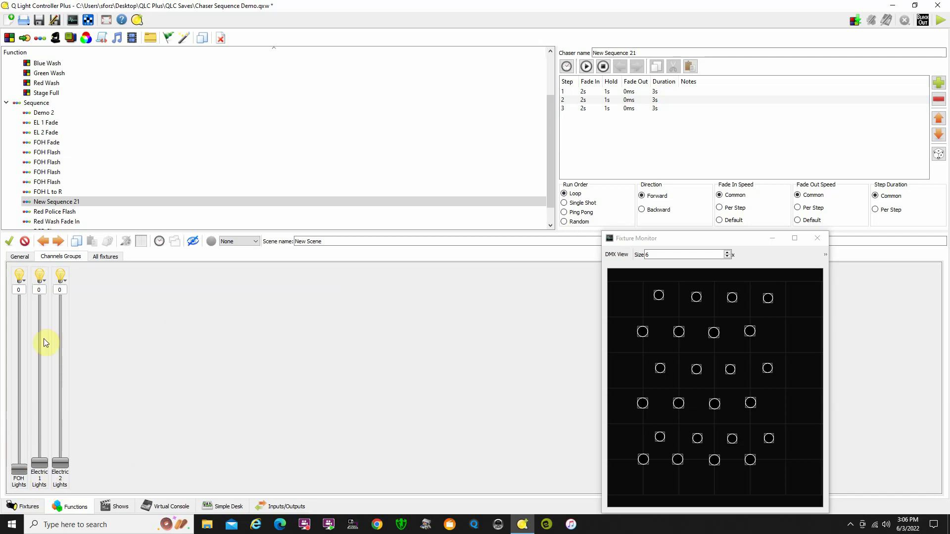
{"action": "left_click", "coordinate": [581, 93]}
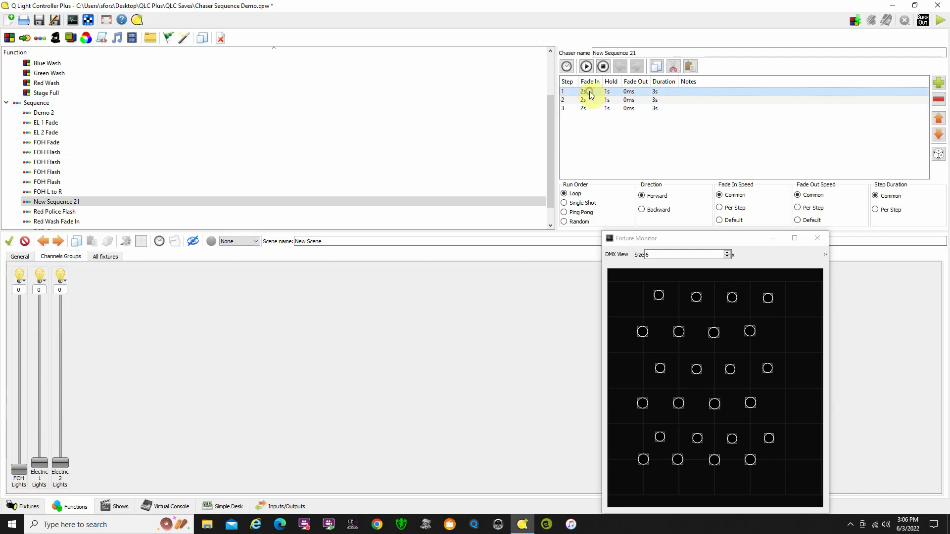
{"action": "left_click", "coordinate": [113, 257]}
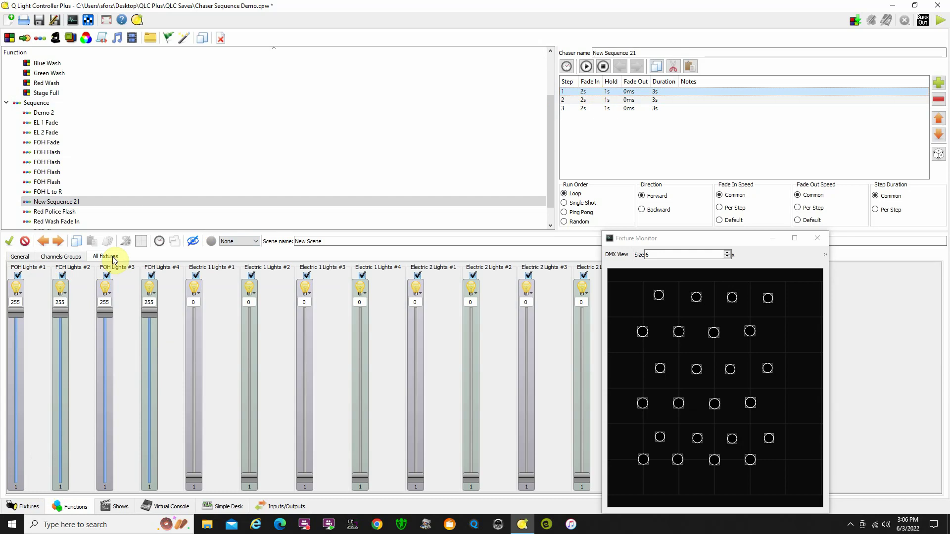
{"action": "left_click", "coordinate": [594, 100]}
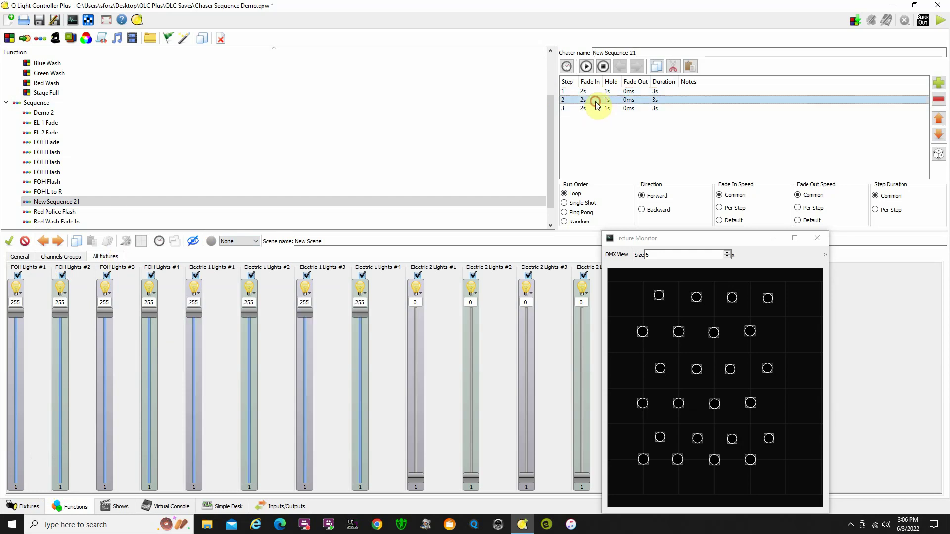
{"action": "left_click", "coordinate": [609, 109]}
{"action": "left_click", "coordinate": [593, 91]}
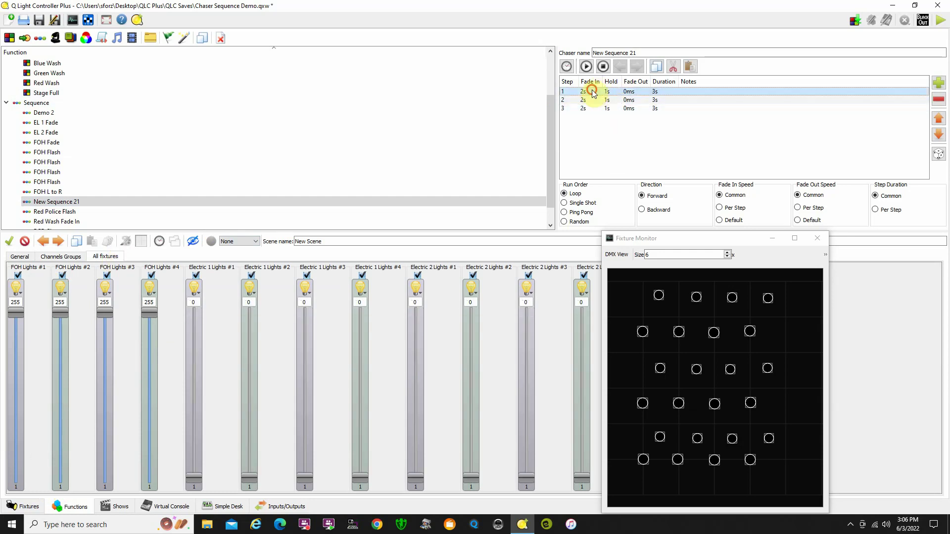
{"action": "left_click", "coordinate": [67, 257]}
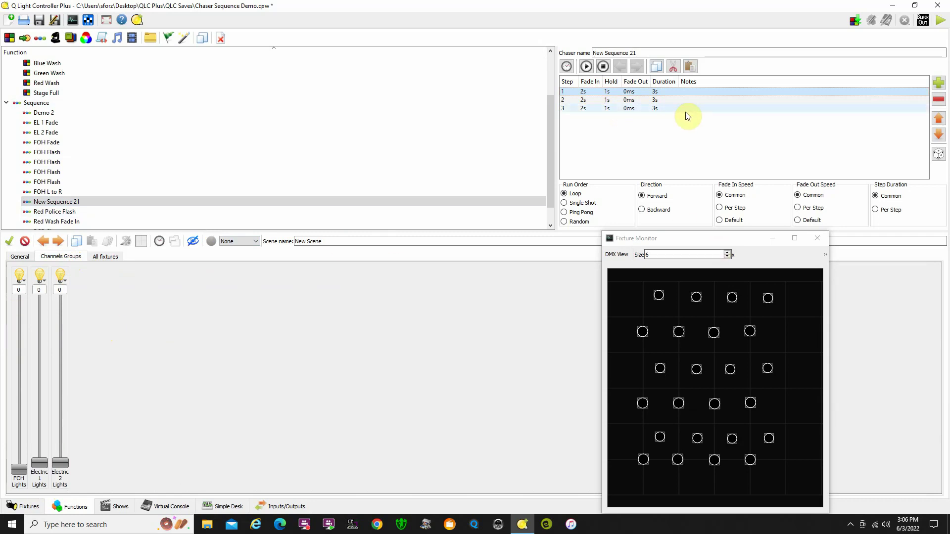
Play New Sequence 21 twice, stopping and returning to step 1 after each run.
{"action": "left_click", "coordinate": [586, 67]}
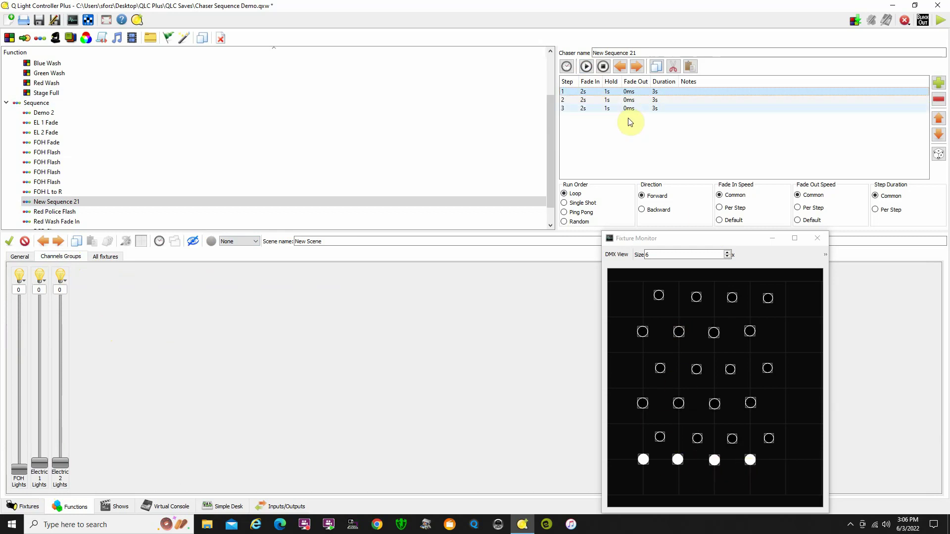
{"action": "left_click", "coordinate": [603, 67]}
{"action": "left_click", "coordinate": [597, 93]}
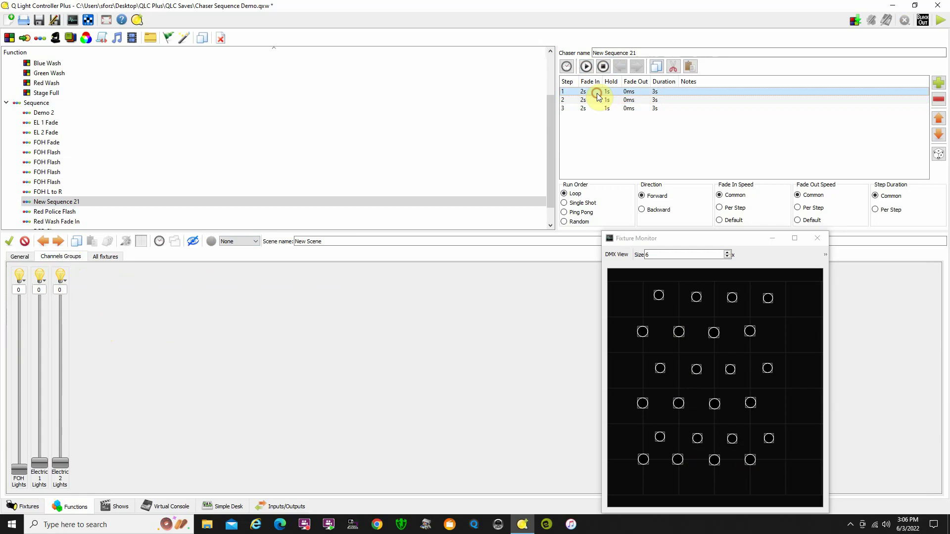
{"action": "left_click", "coordinate": [608, 70]}
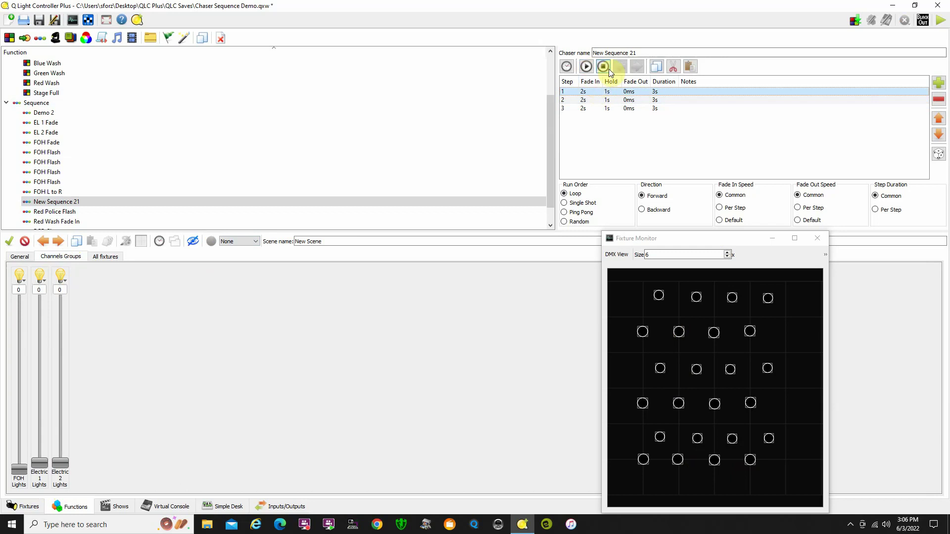
{"action": "left_click", "coordinate": [586, 66]}
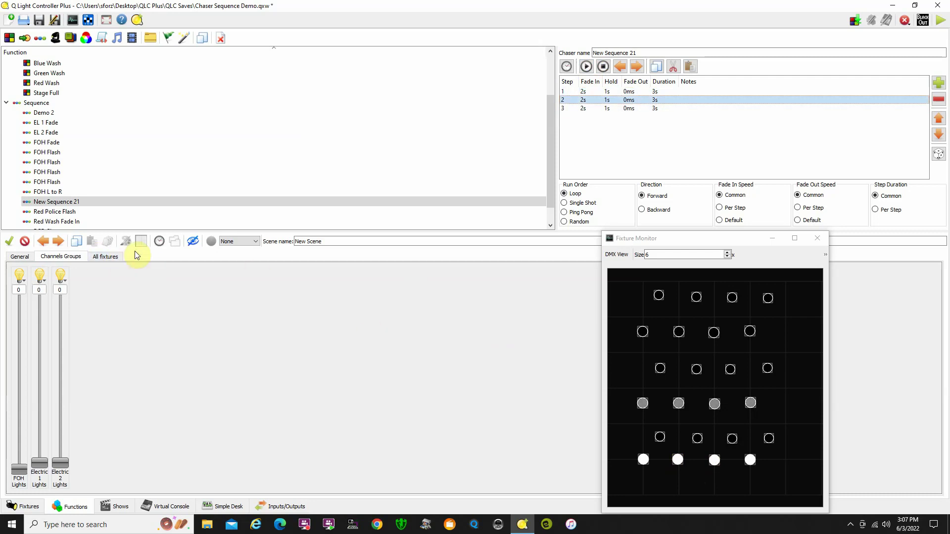
{"action": "left_click", "coordinate": [603, 67]}
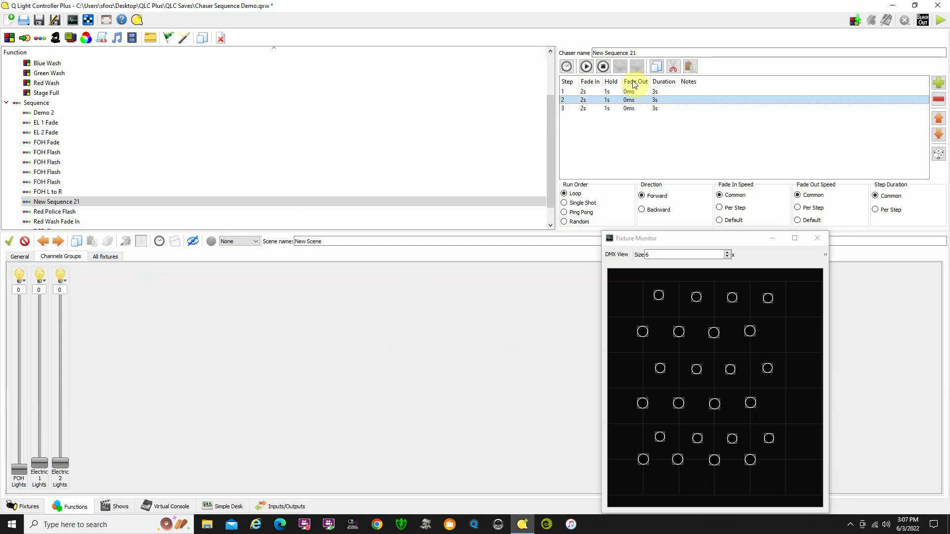
{"action": "left_click", "coordinate": [606, 94]}
Review steps 1–3 on All fixtures, then switch to the Demo show's timeline under Shows.
{"action": "left_click", "coordinate": [105, 257]}
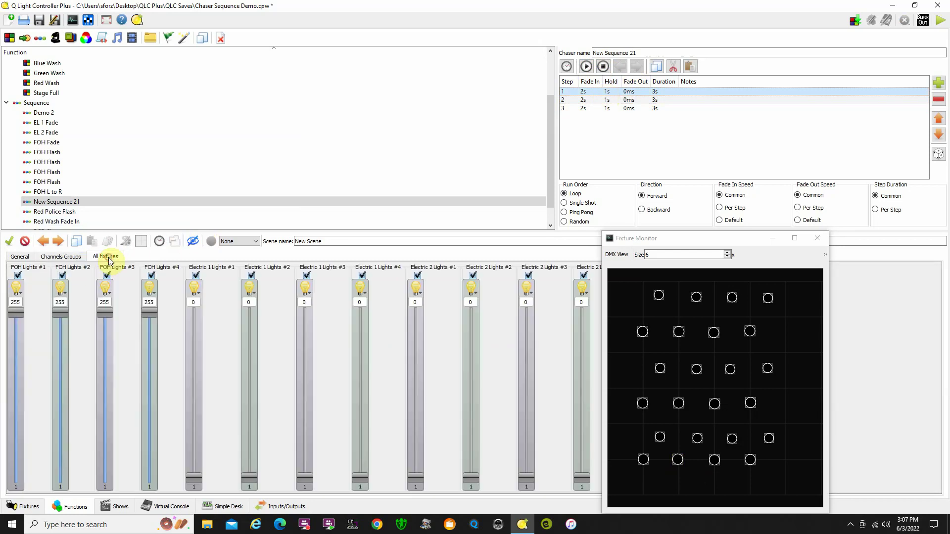
{"action": "left_click", "coordinate": [604, 100]}
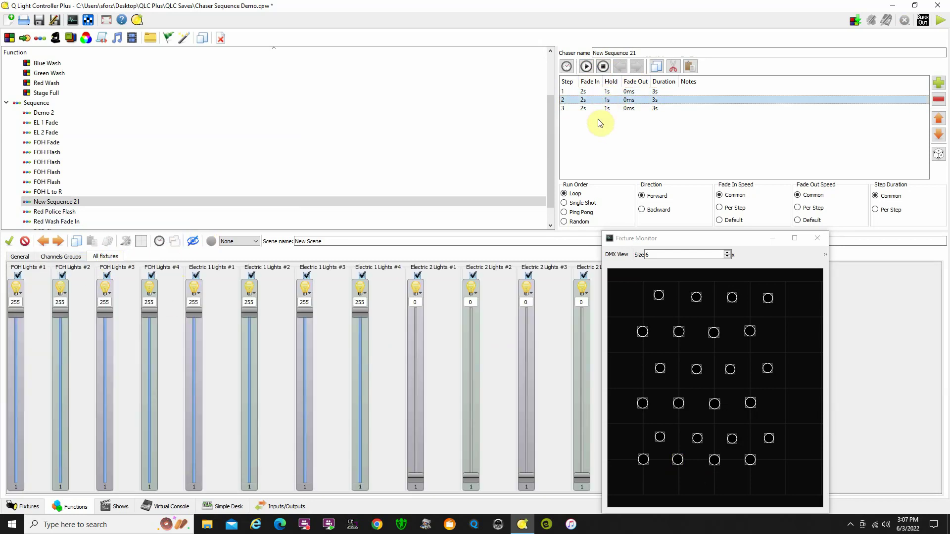
{"action": "left_click", "coordinate": [604, 109]}
{"action": "left_click", "coordinate": [582, 92]}
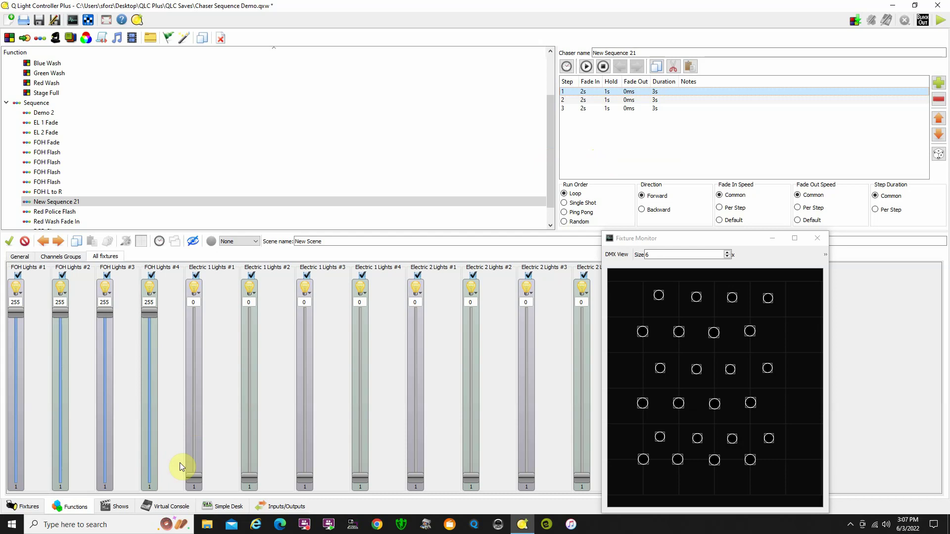
{"action": "left_click", "coordinate": [118, 506]}
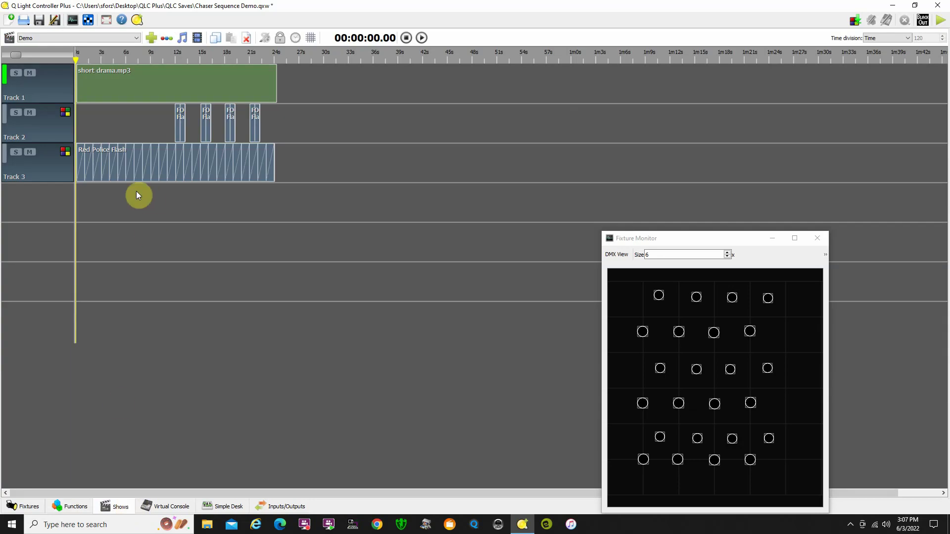